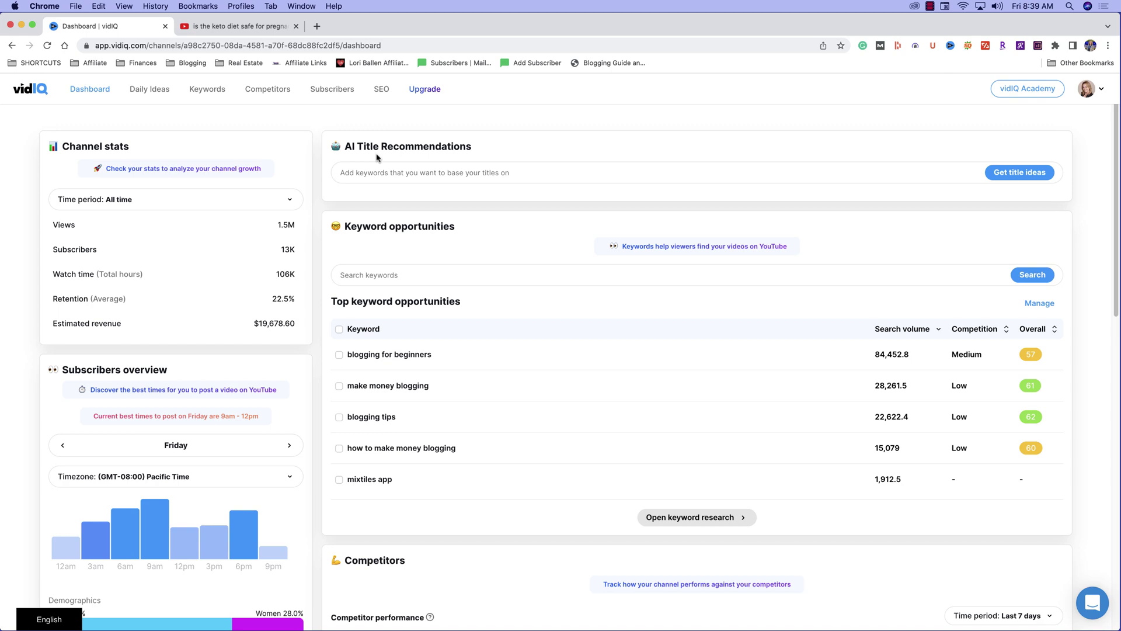
scroll(438, 248, "down", 3)
scroll(438, 249, "down", 10)
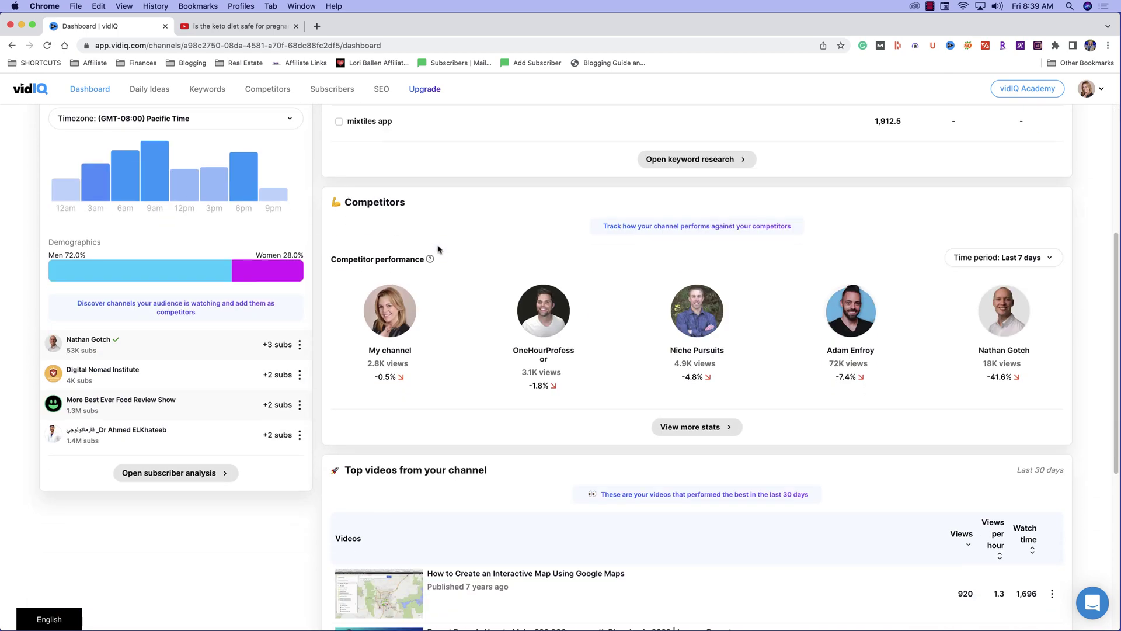
scroll(141, 340, "up", 15)
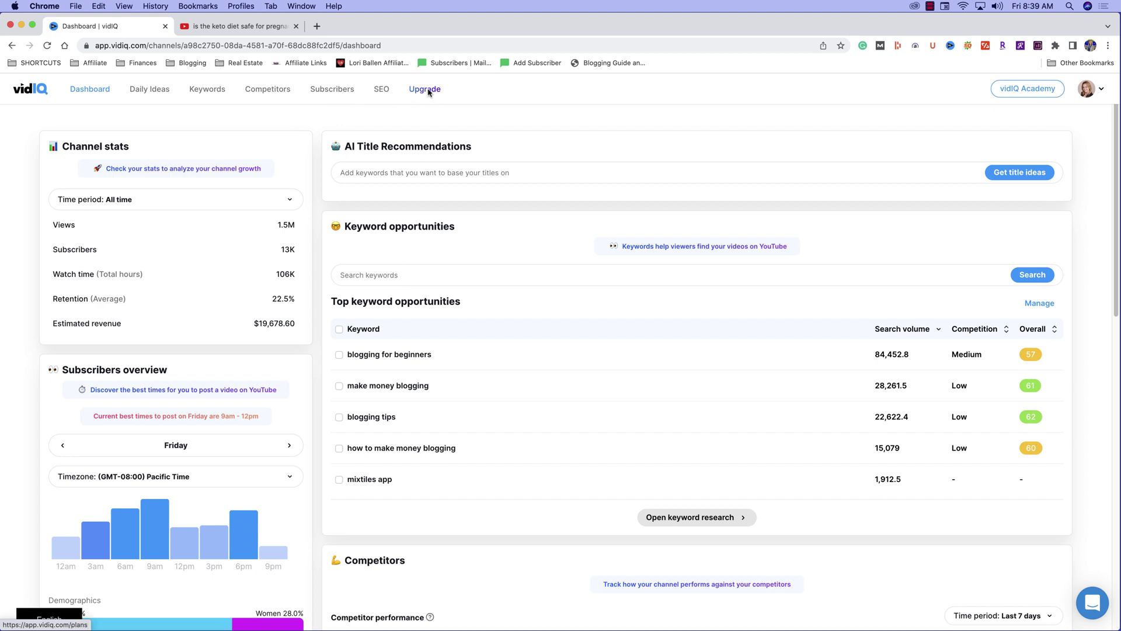
left_click(572, 164)
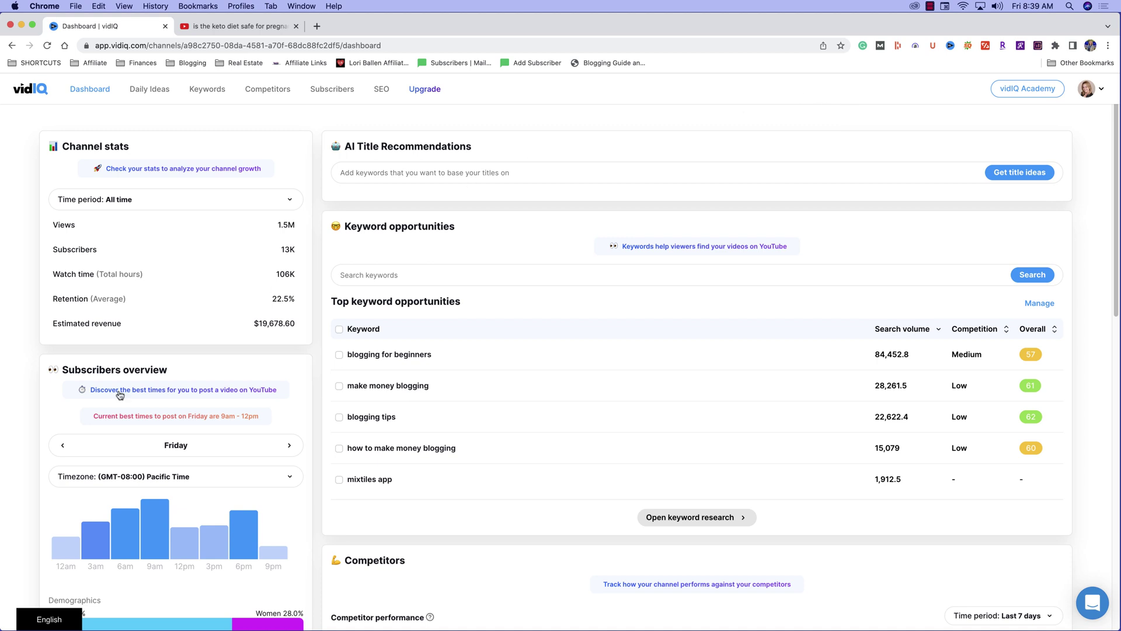
scroll(91, 465, "down", 1)
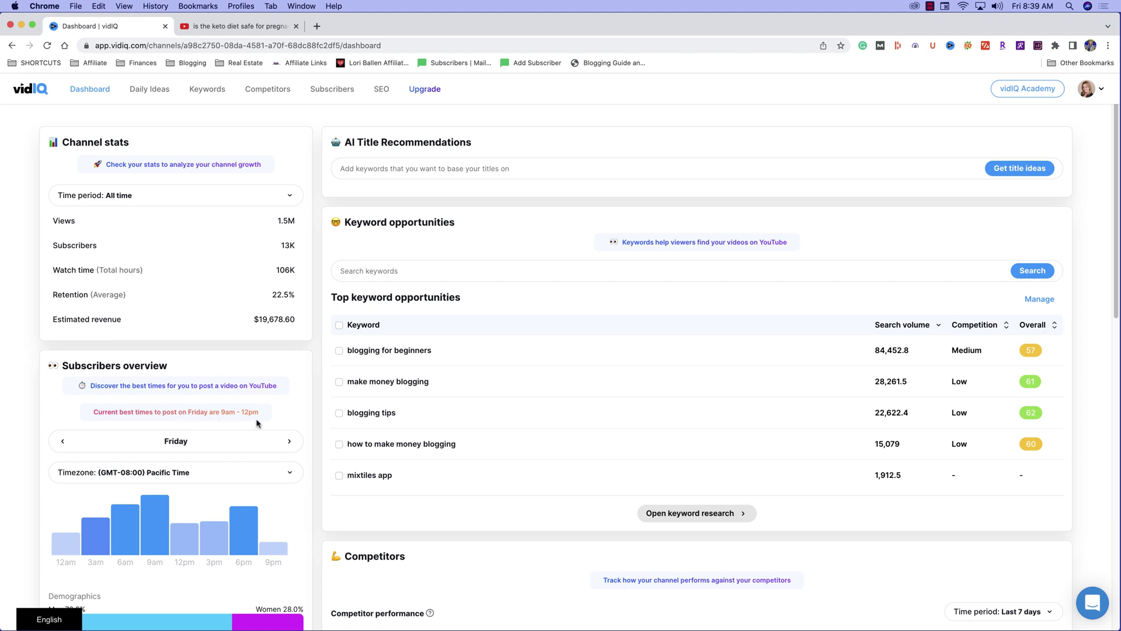
scroll(257, 423, "down", 2)
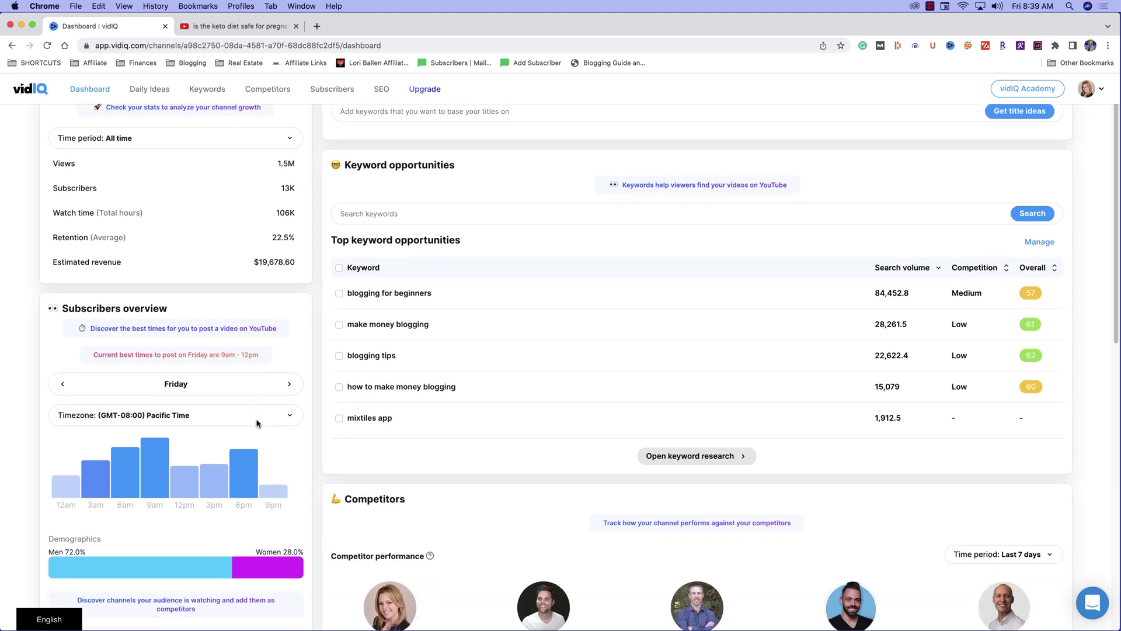
scroll(257, 420, "up", 2)
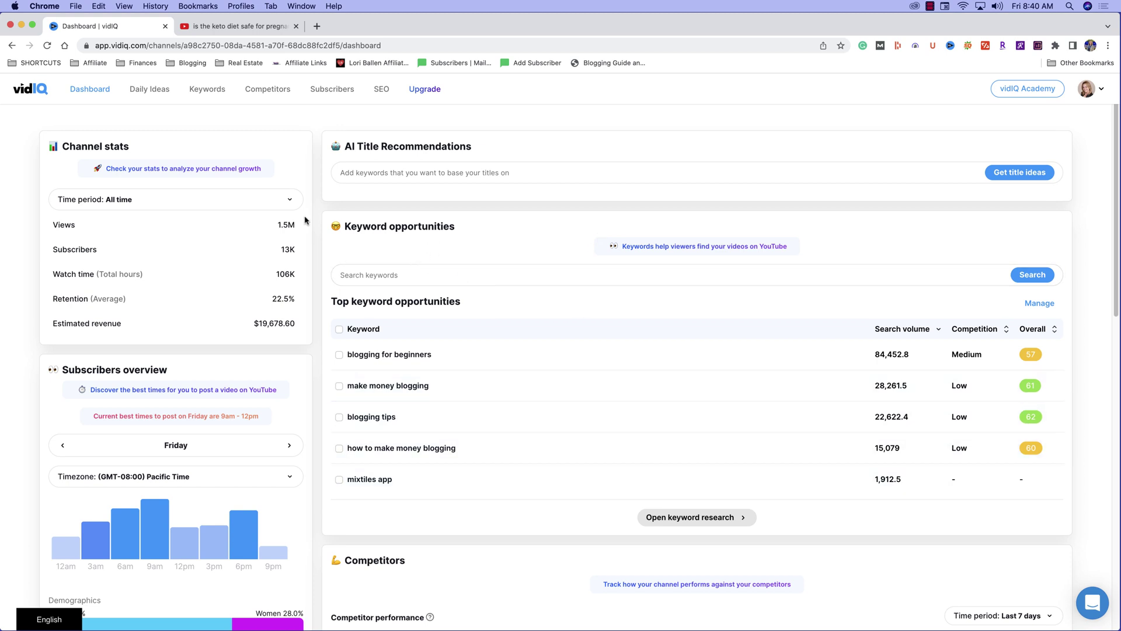
Open the vidIQ Keywords page and scroll through its keyword opportunities, top search terms and rising keywords.
left_click(204, 96)
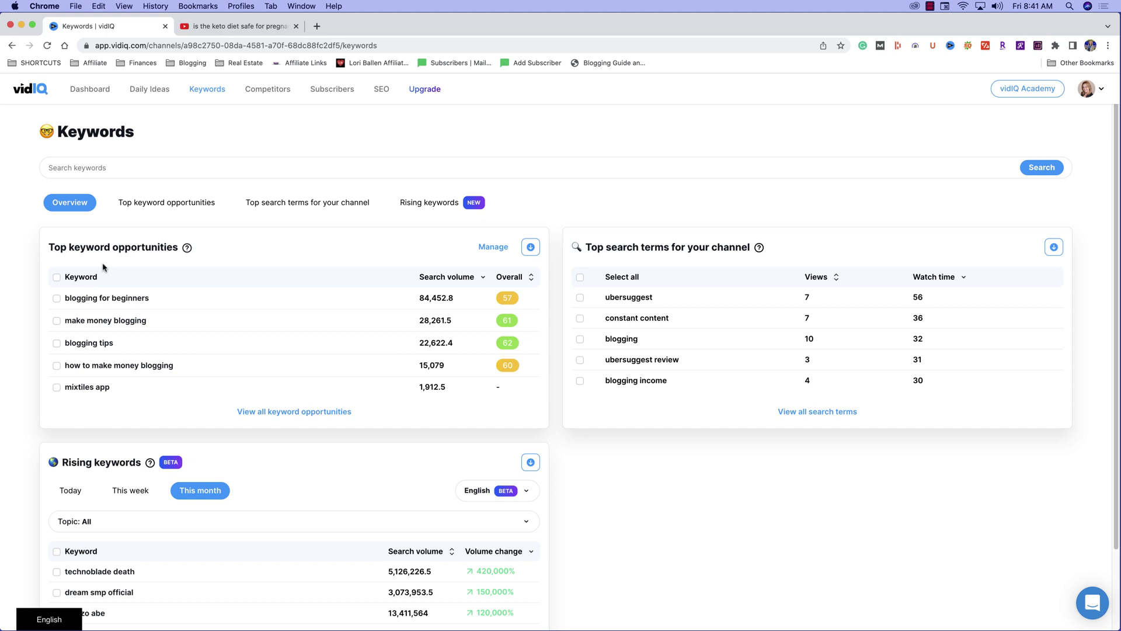
scroll(222, 269, "down", 2)
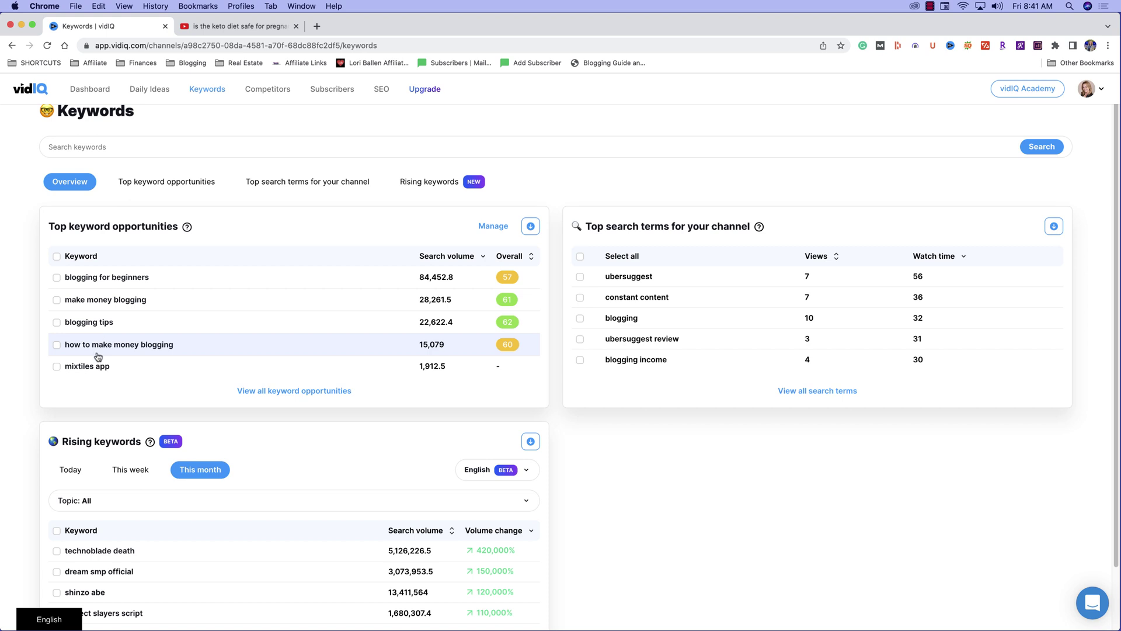
Expand the full keyword opportunities list, check Top search terms, then return and review the score columns.
left_click(310, 392)
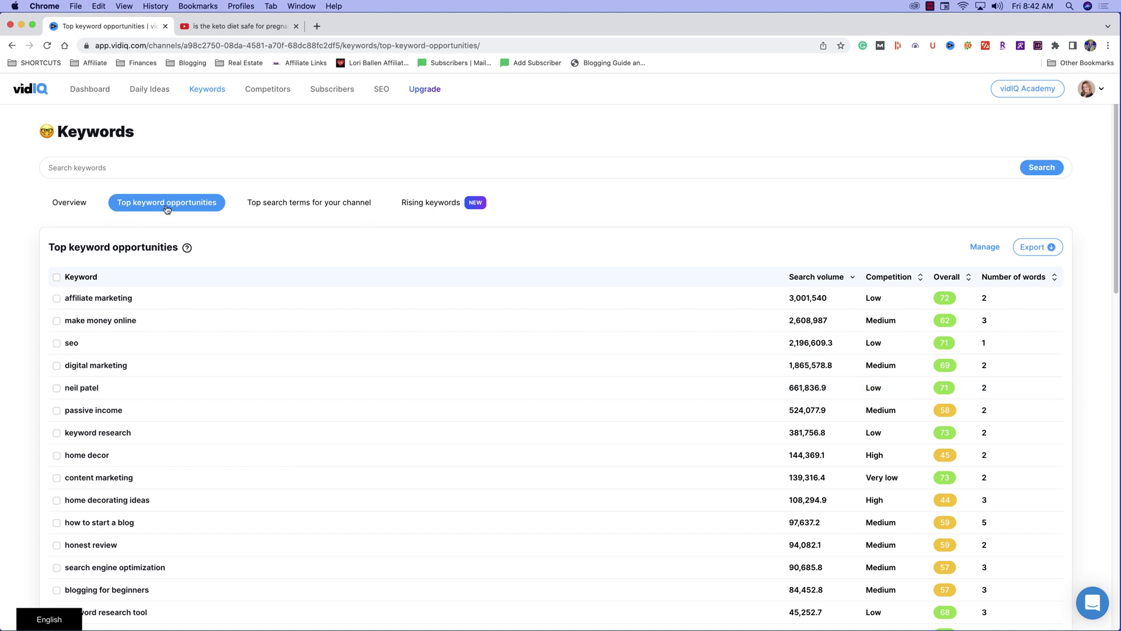
left_click(281, 205)
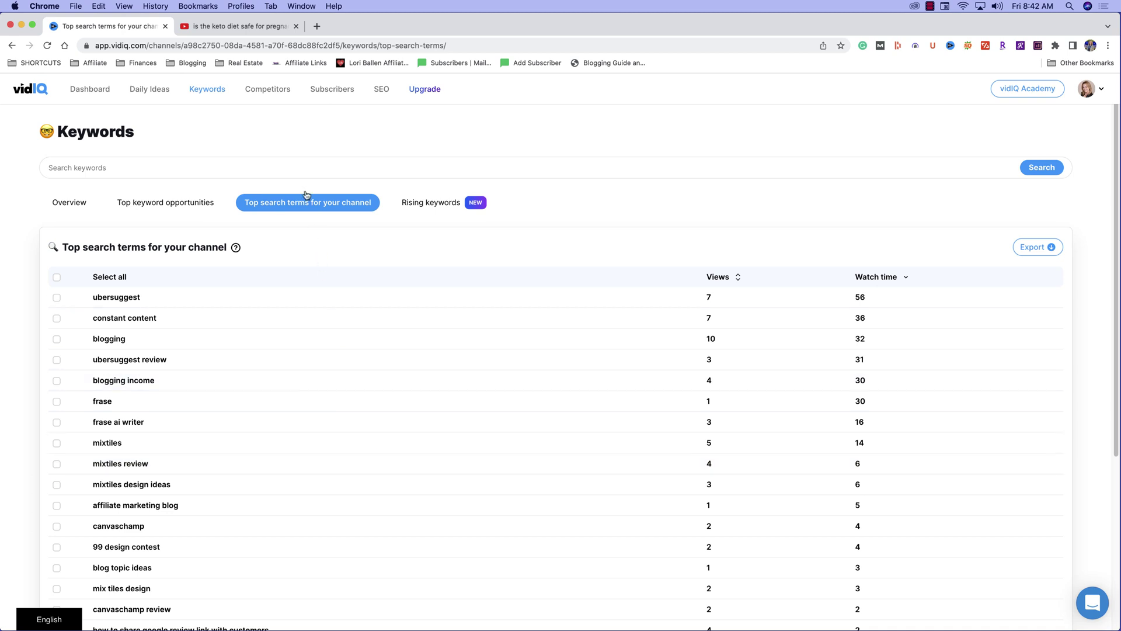
left_click(165, 208)
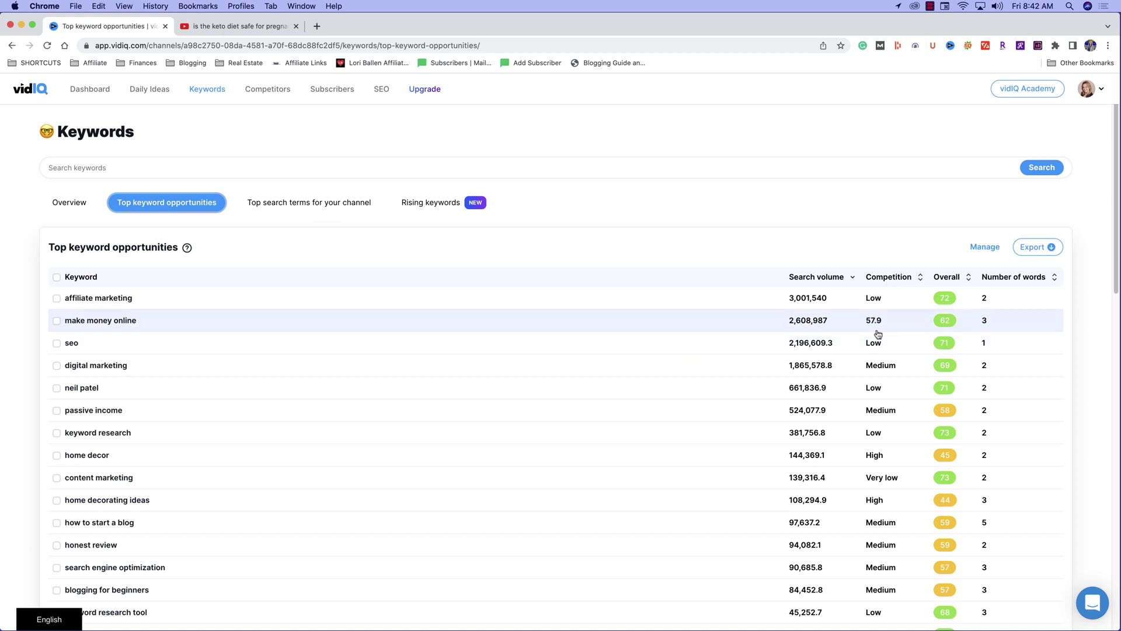
mouse_move(825, 298)
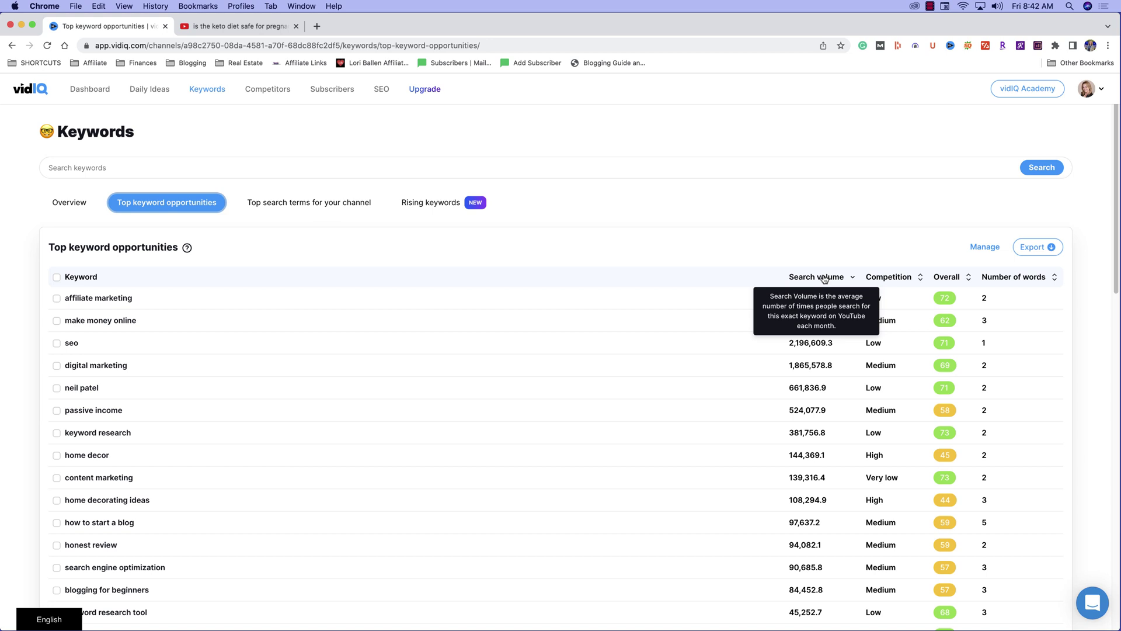
mouse_move(887, 284)
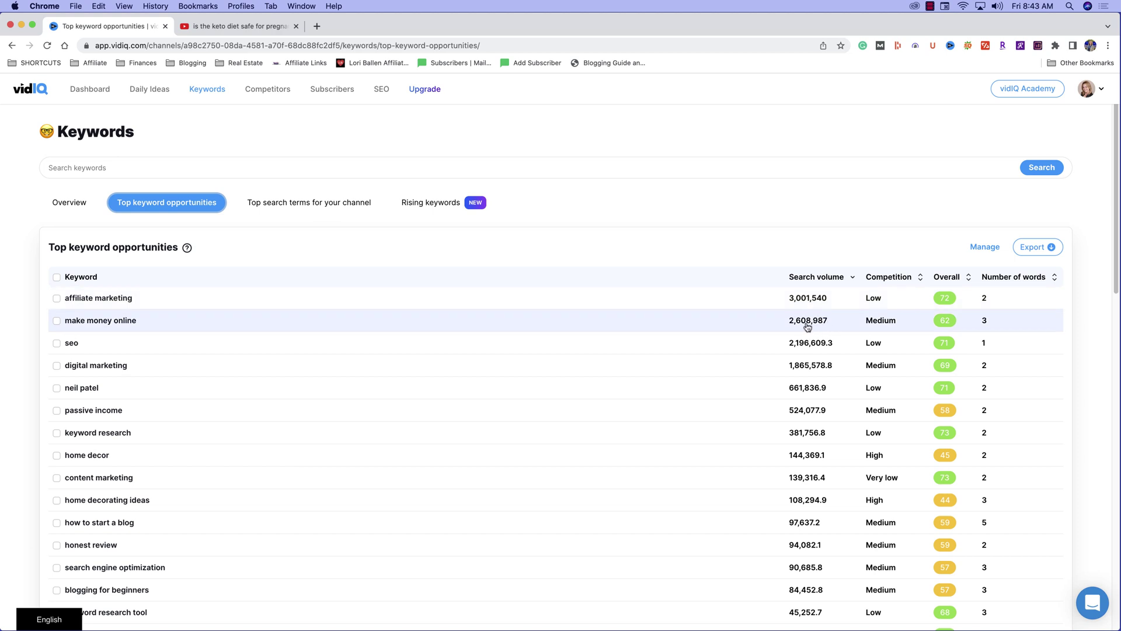
scroll(803, 327, "down", 1)
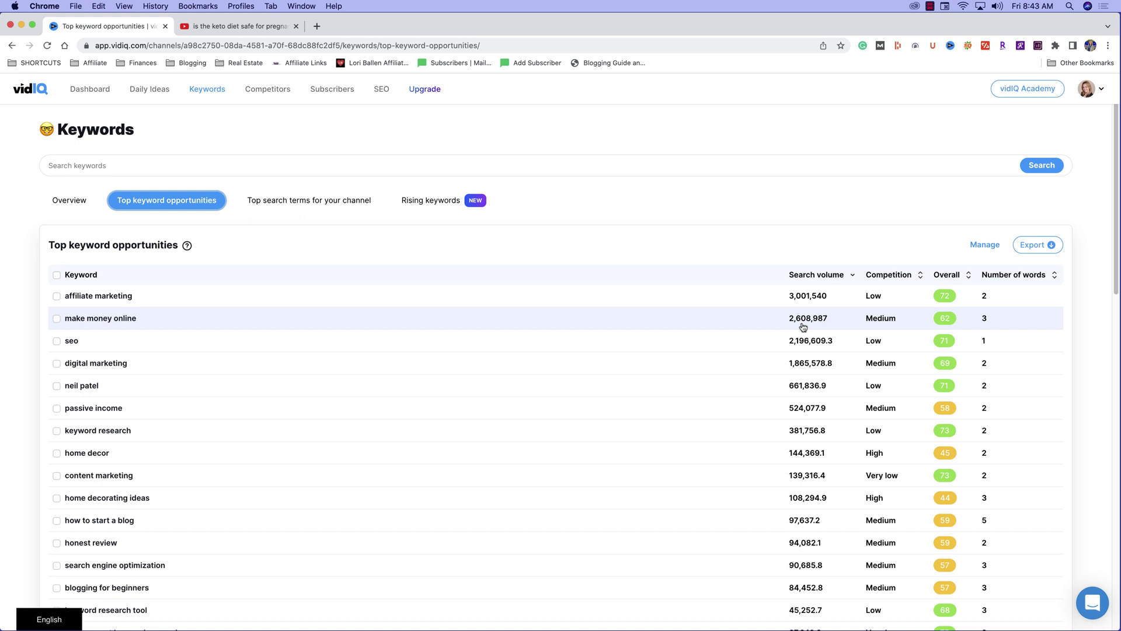
mouse_move(956, 278)
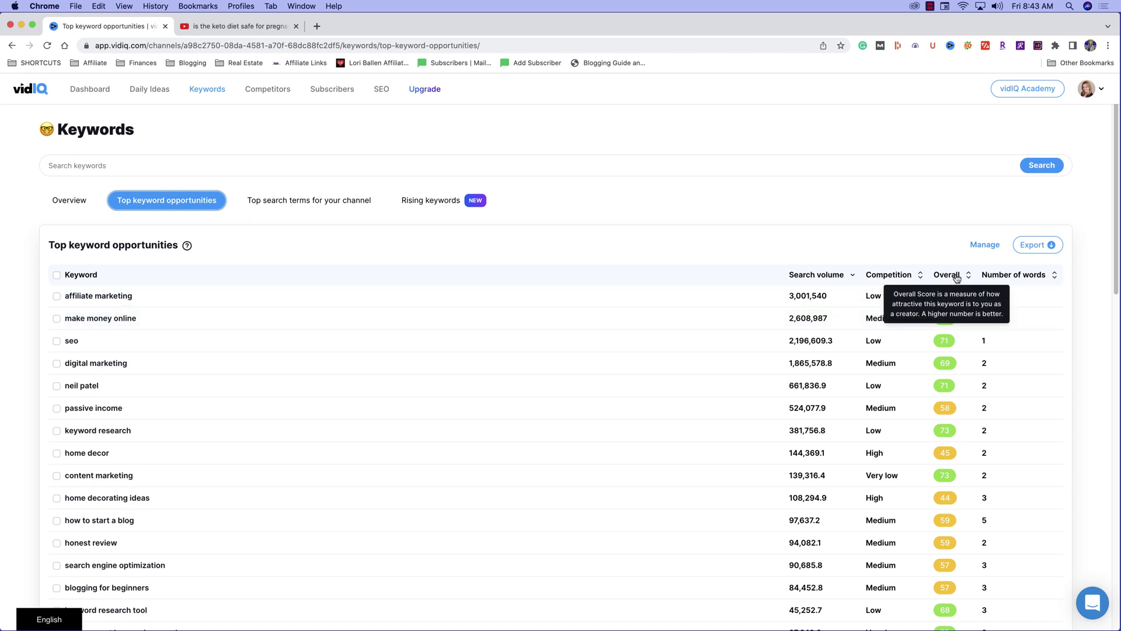
scroll(986, 608, "down", 2)
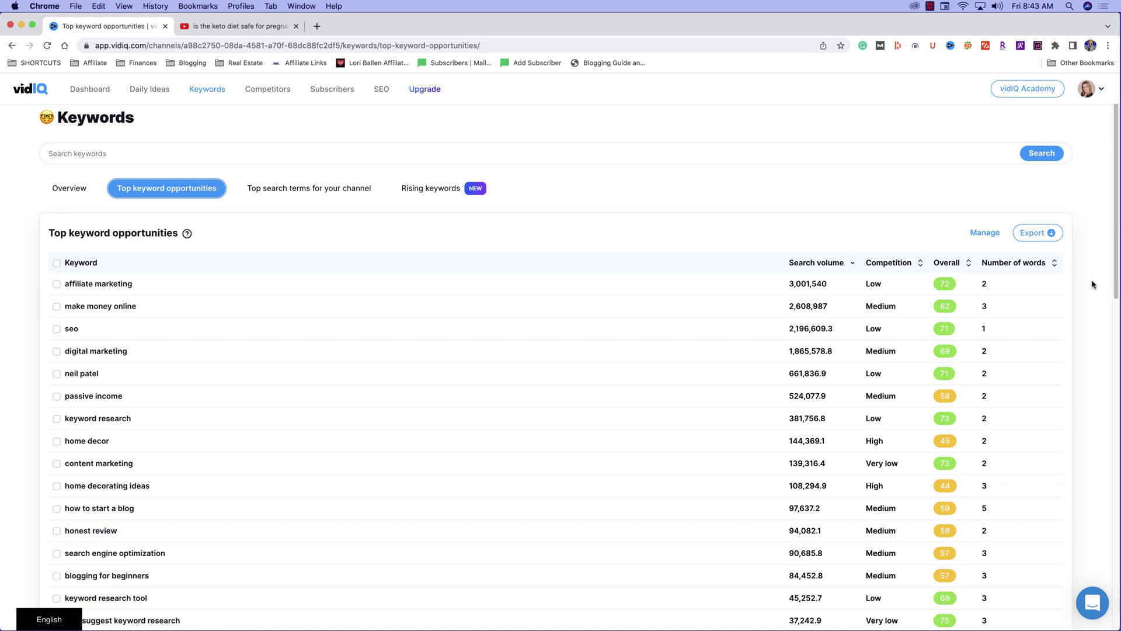
Sort keyword opportunities by Overall, highest first, putting 'ubersuggest keyword research' (75) on top.
left_click(956, 266)
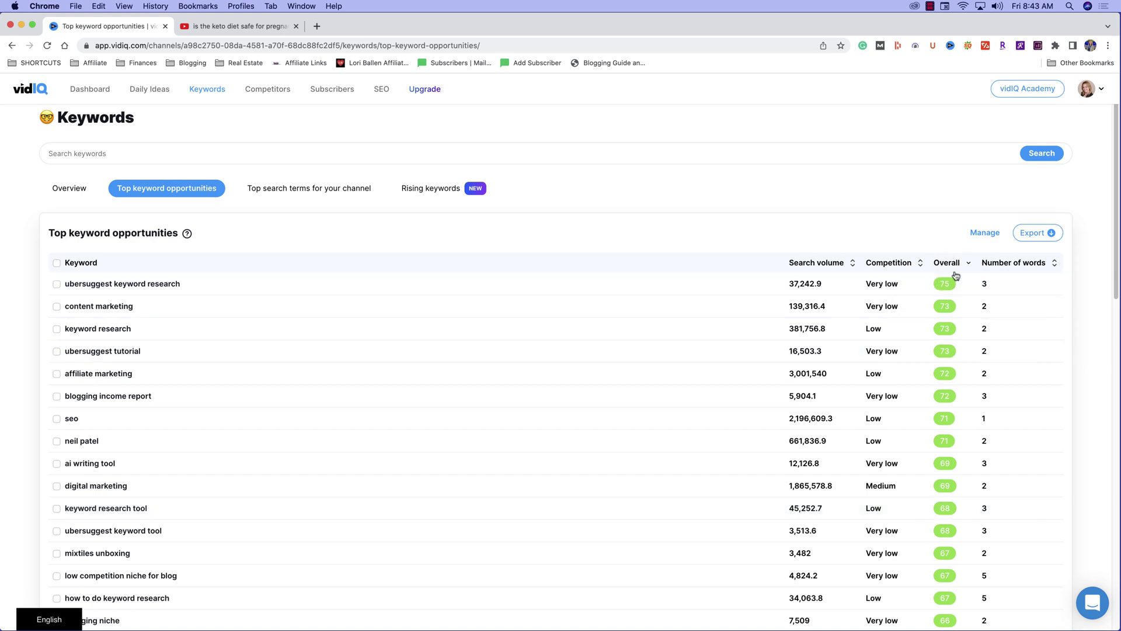
mouse_move(954, 269)
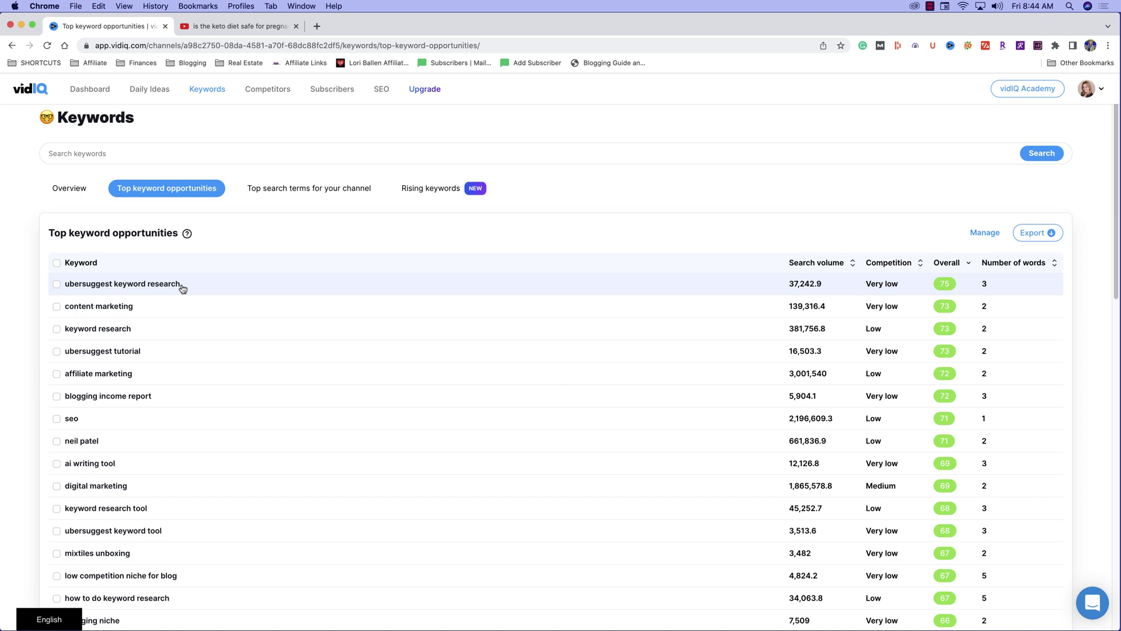
scroll(170, 292, "down", 1)
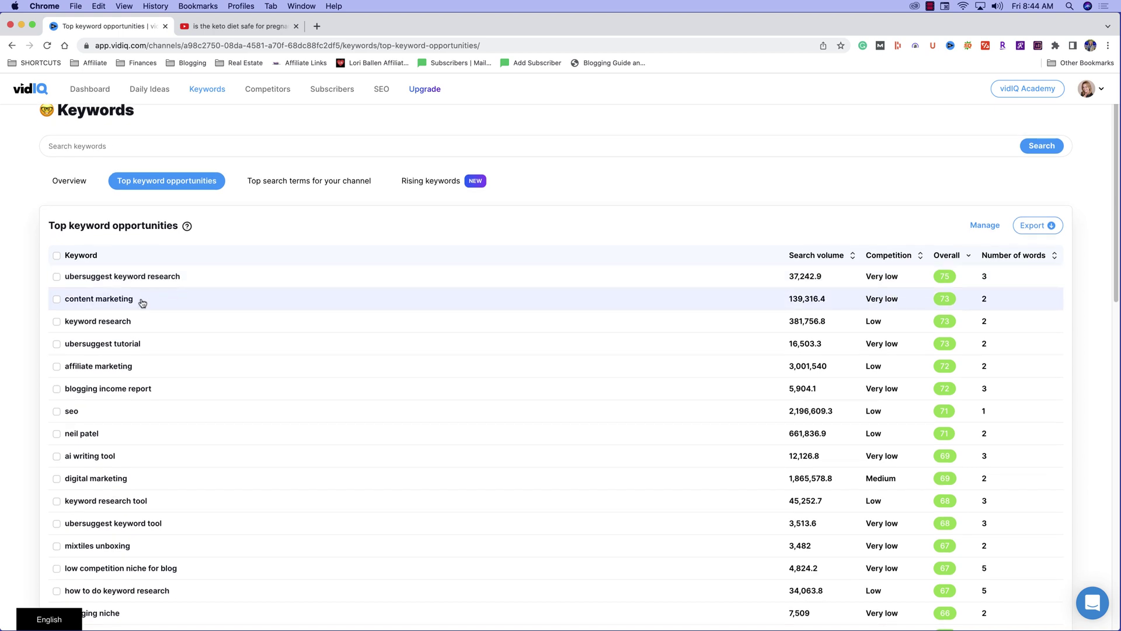
Open the 'content marketing' keyword research overview and scroll through it.
left_click(96, 304)
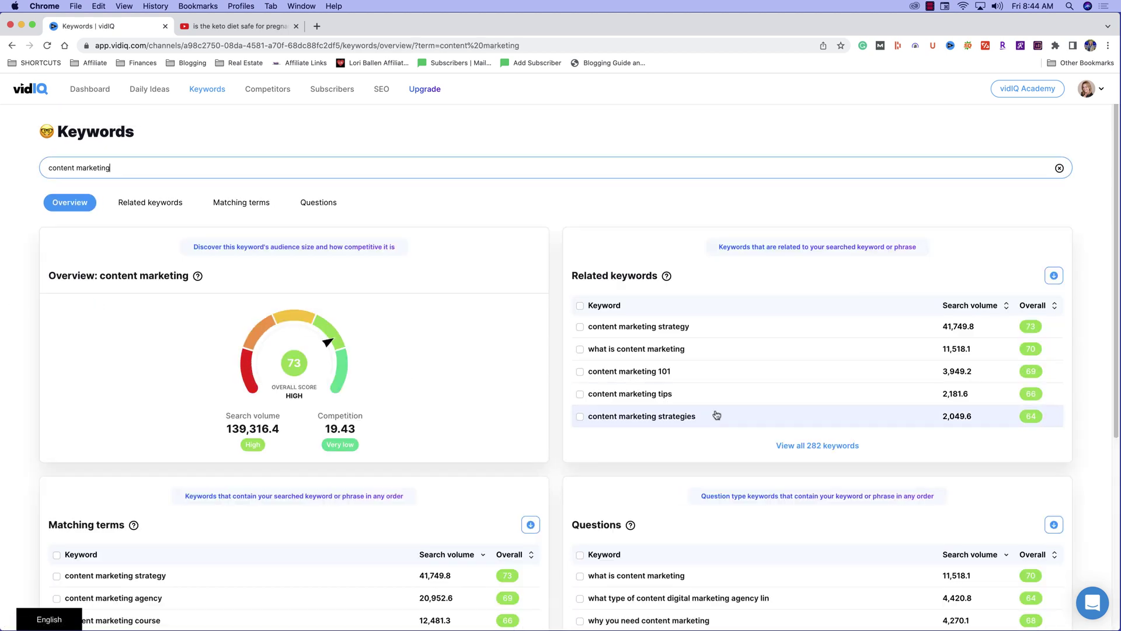
scroll(719, 397, "down", 1)
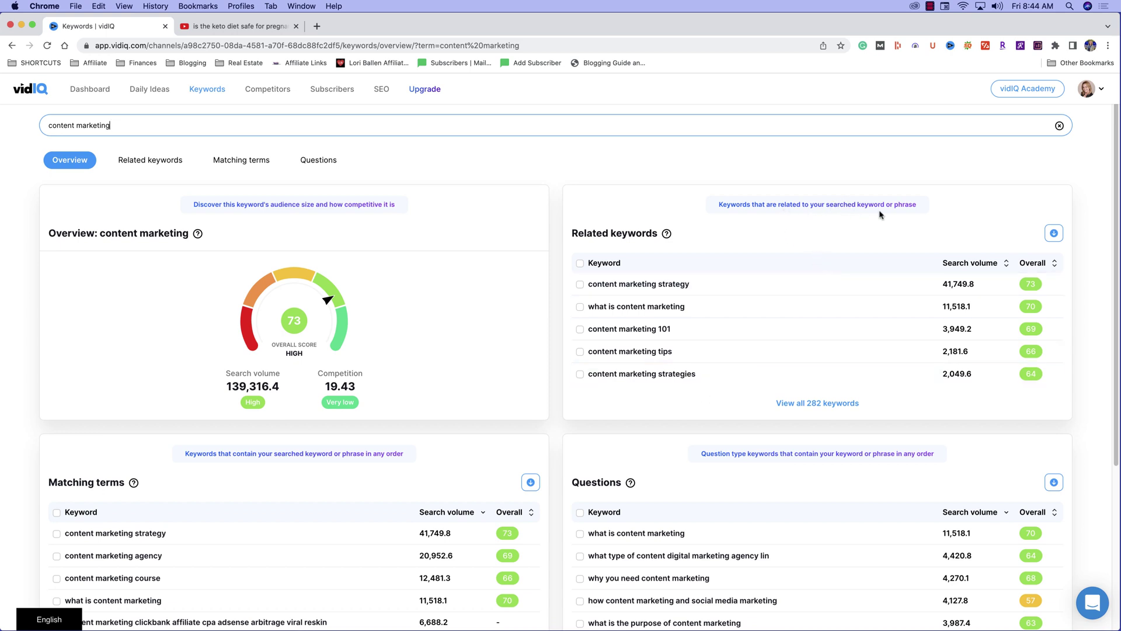
scroll(892, 205, "down", 1)
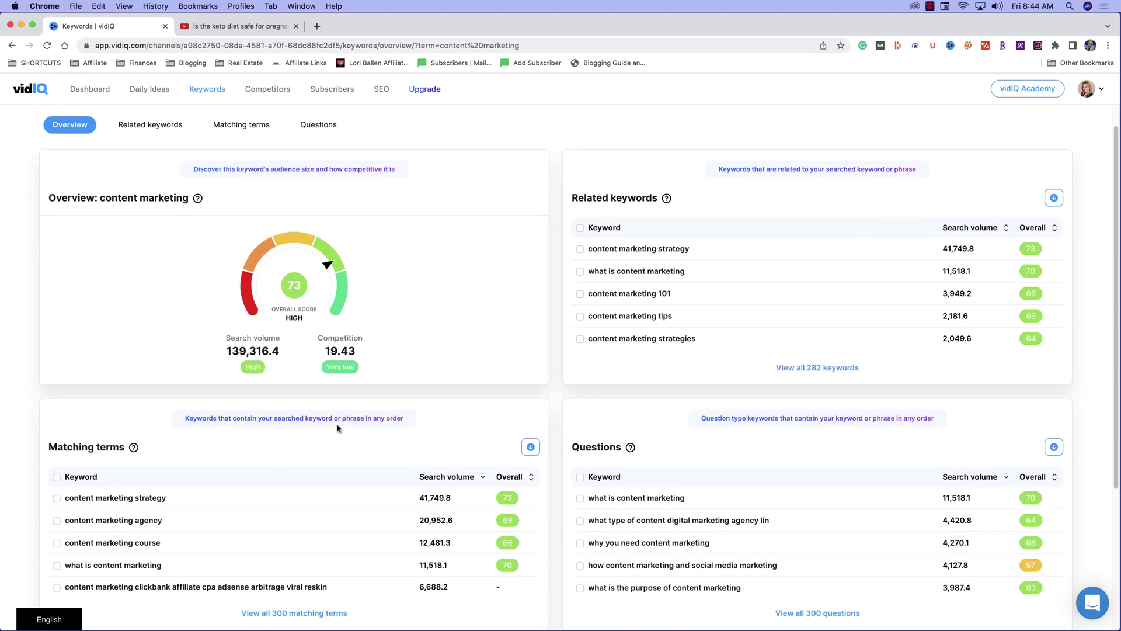
scroll(337, 428, "down", 2)
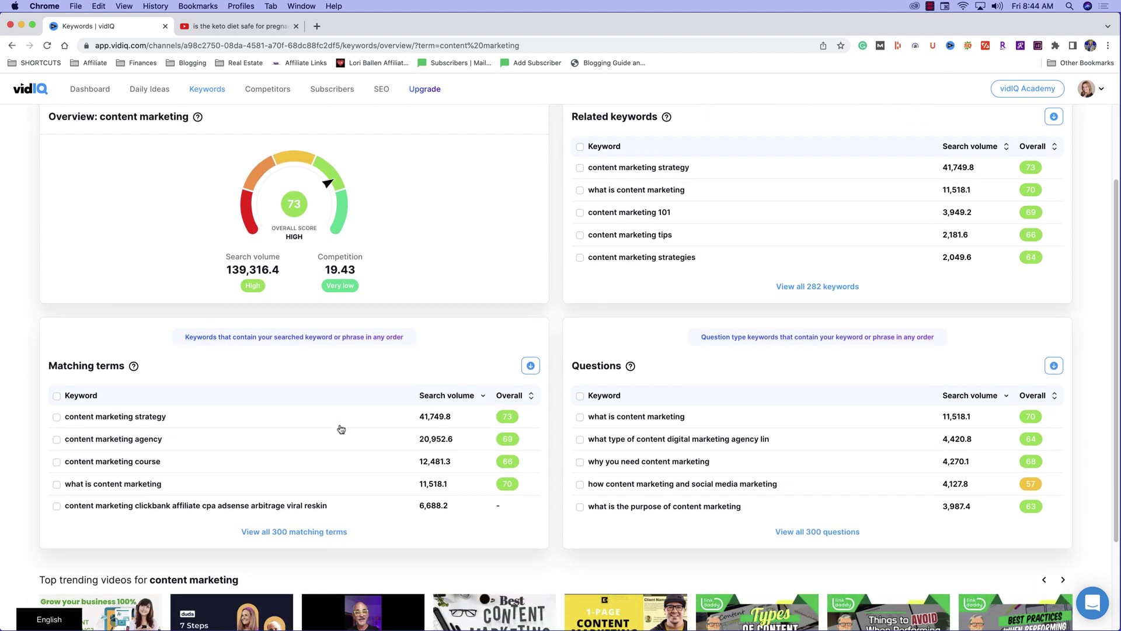
Show all 300 matching terms for 'content marketing' and scroll down to 'niche content marketing'.
left_click(309, 536)
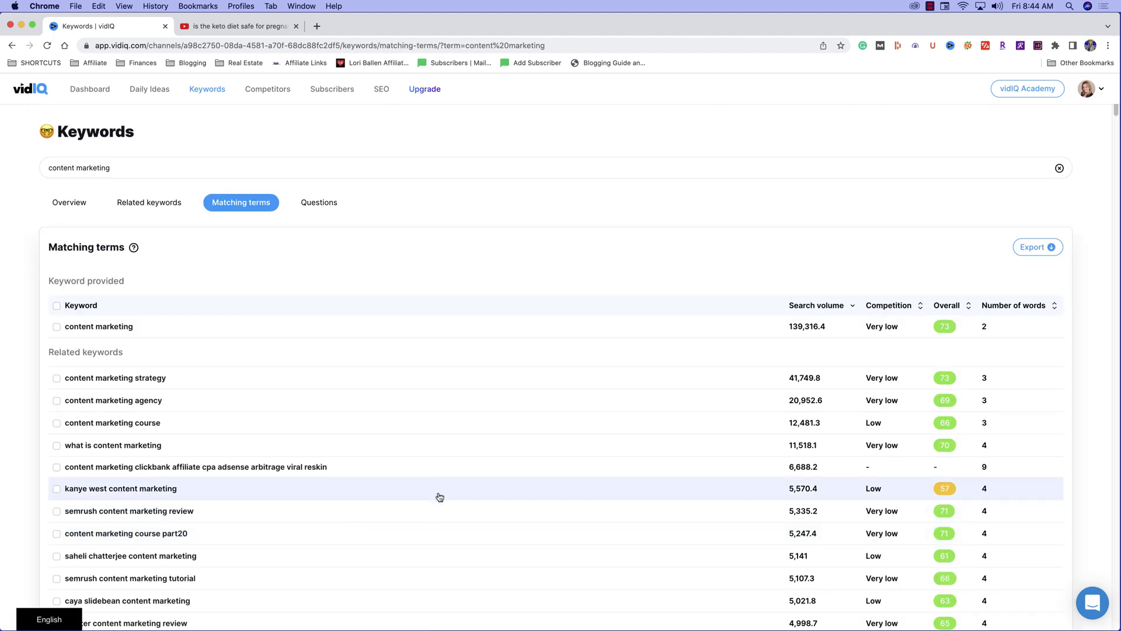
scroll(438, 493, "down", 5)
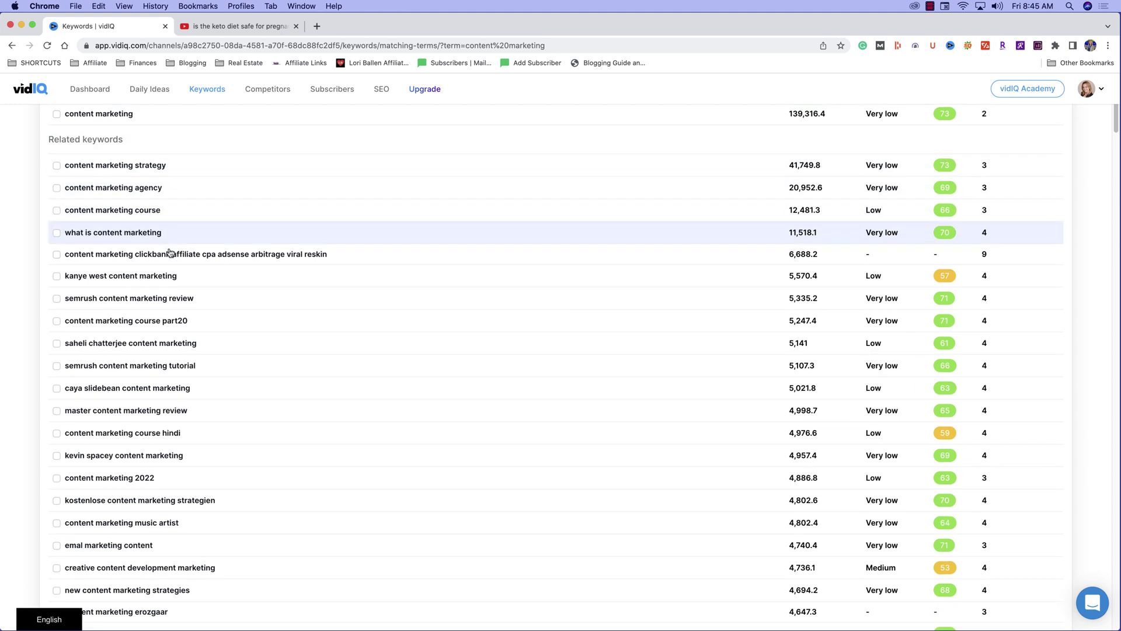
scroll(170, 251, "down", 2)
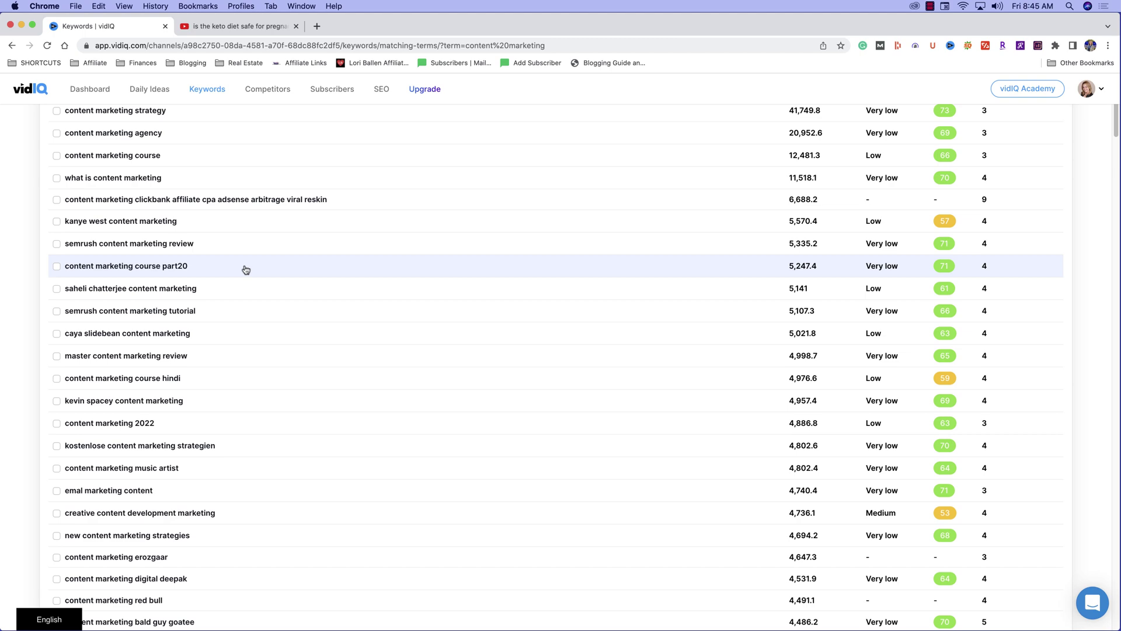
scroll(243, 271, "down", 3)
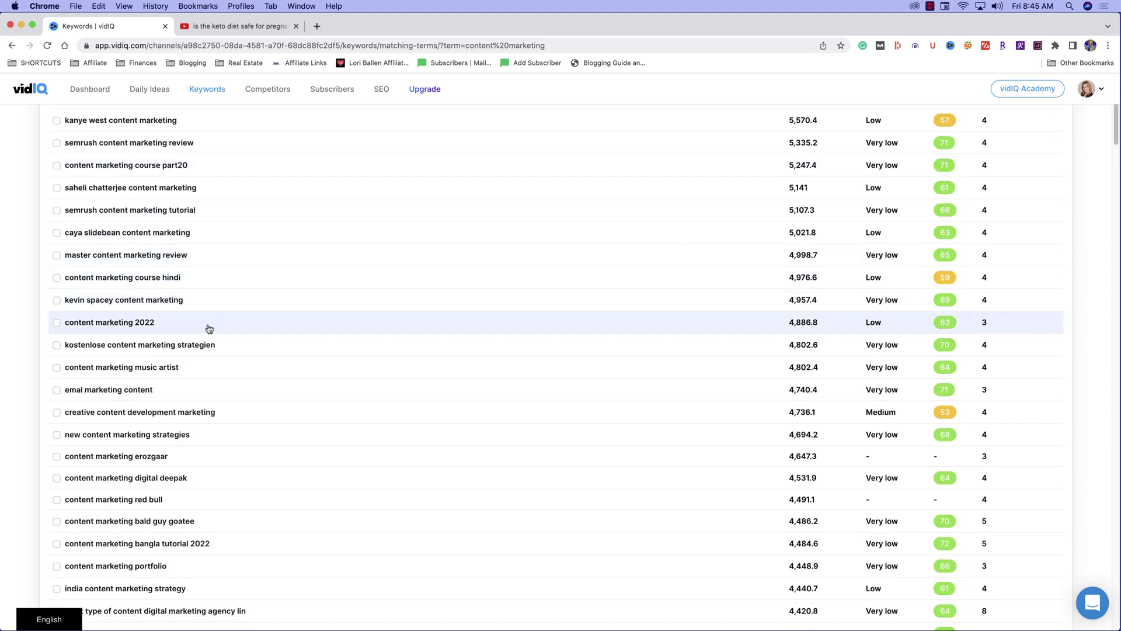
scroll(207, 328, "down", 1)
scroll(208, 327, "down", 2)
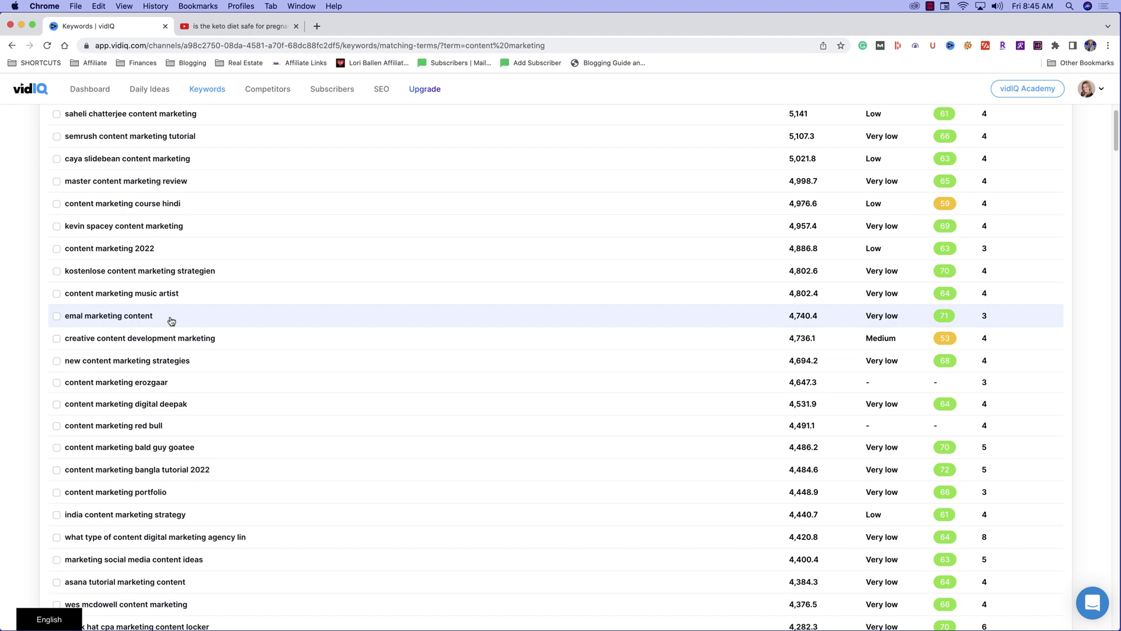
scroll(170, 321, "down", 2)
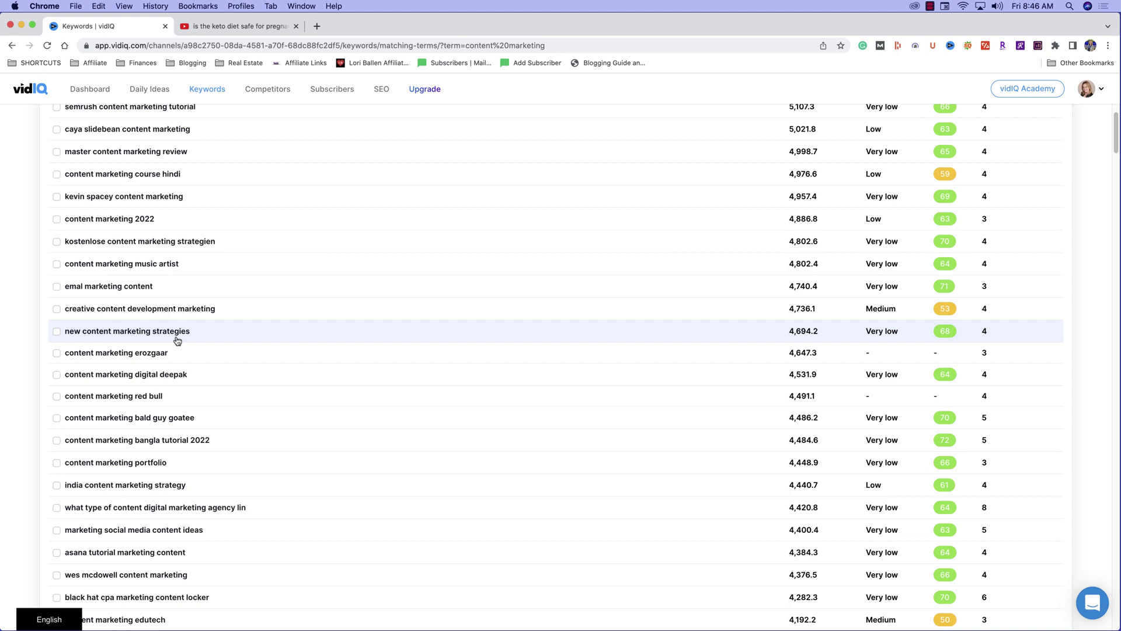
scroll(177, 340, "down", 5)
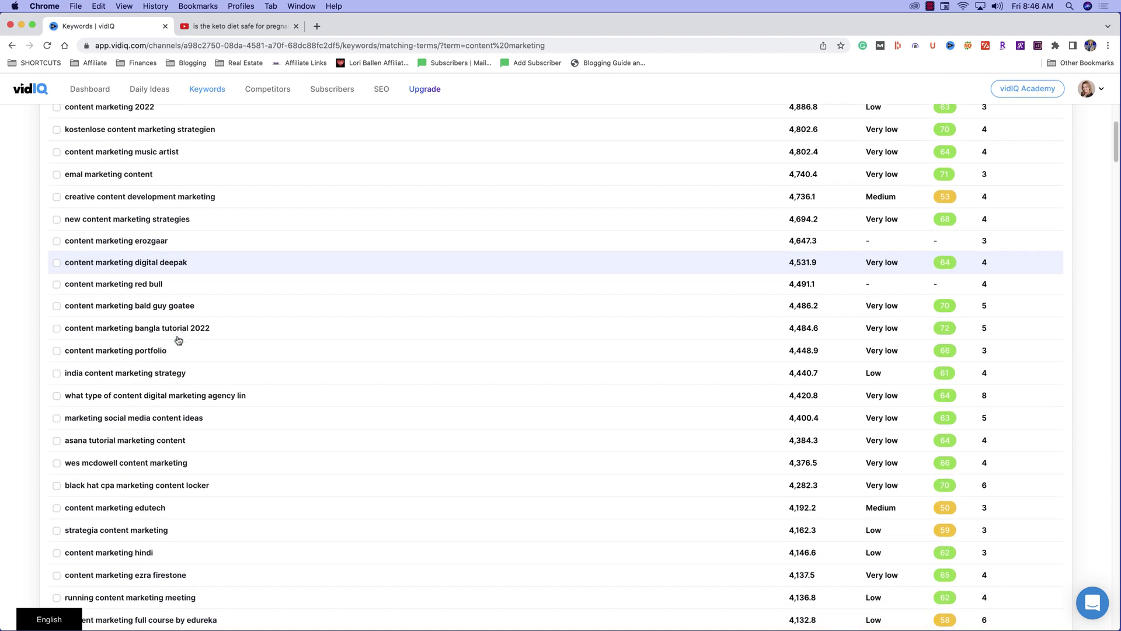
scroll(178, 341, "down", 3)
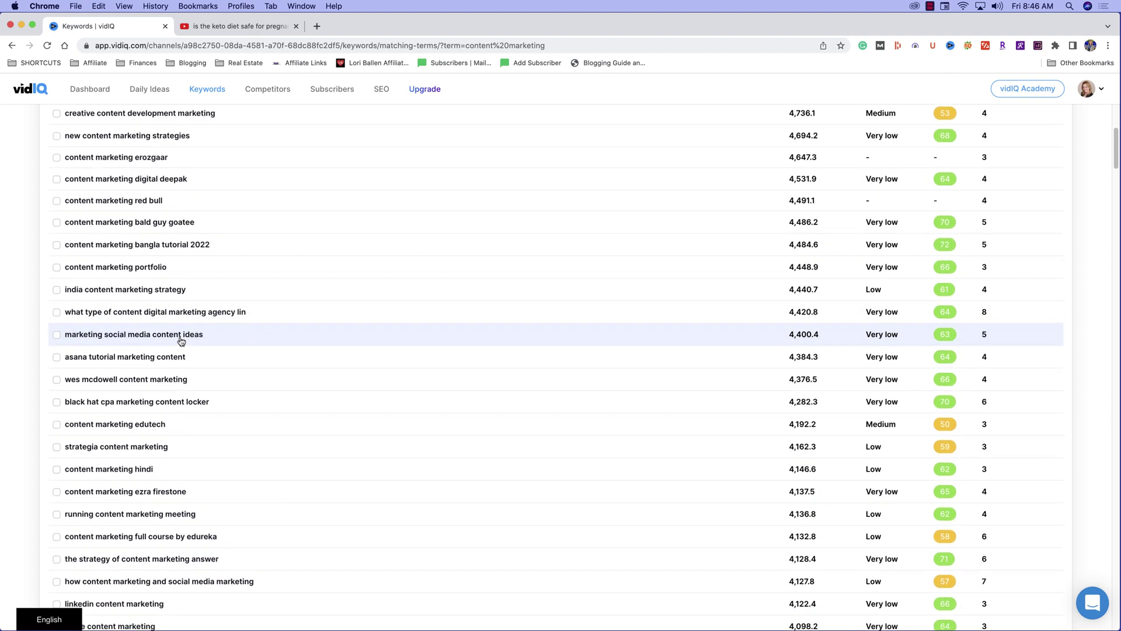
scroll(181, 341, "down", 3)
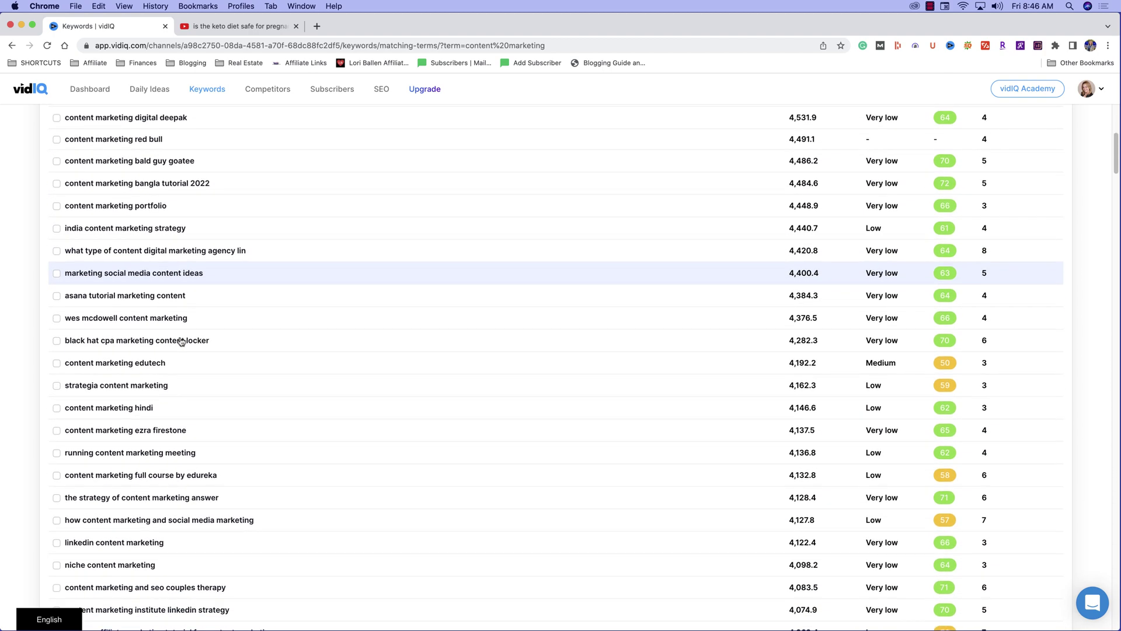
scroll(180, 342, "down", 5)
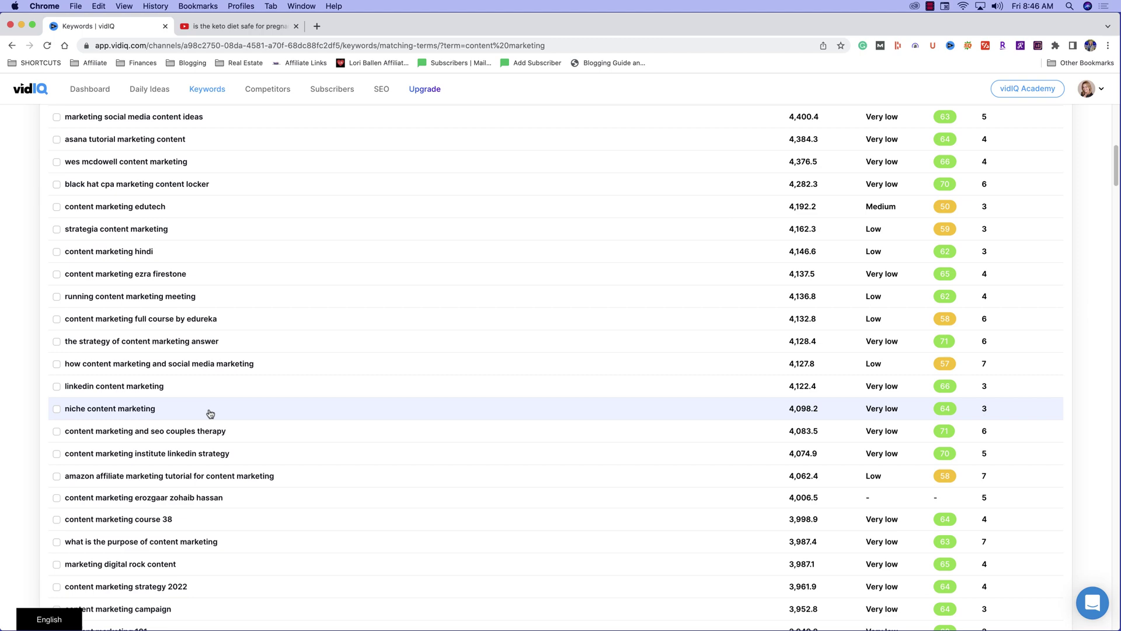
Open the 'niche content marketing' overview, look it over, then go back to the matching terms.
left_click(98, 412)
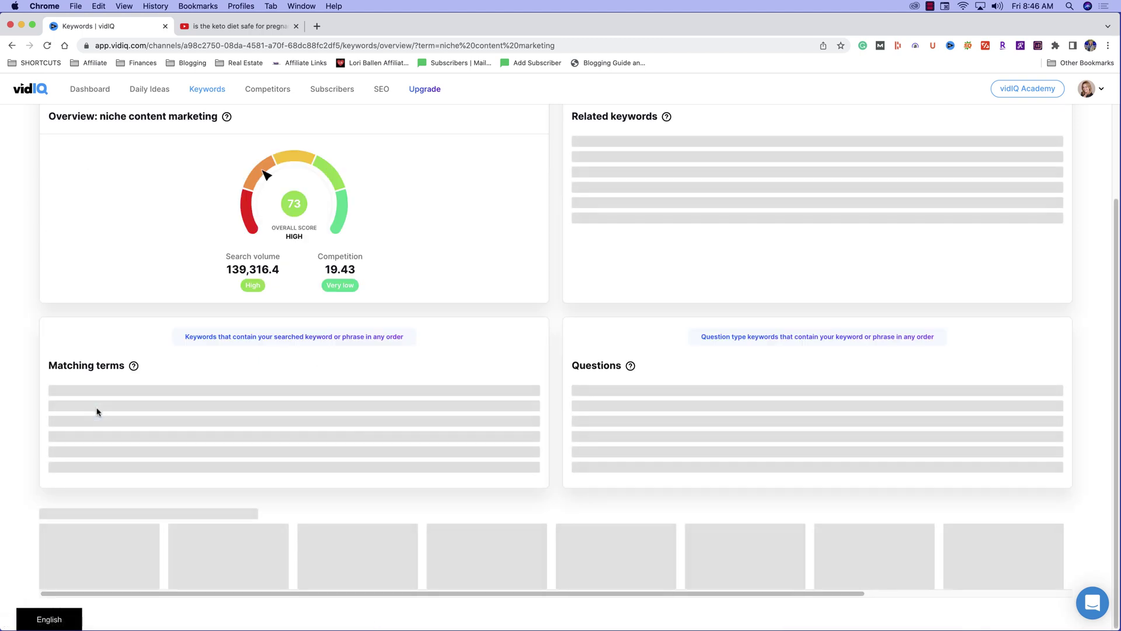
scroll(633, 300, "up", 2)
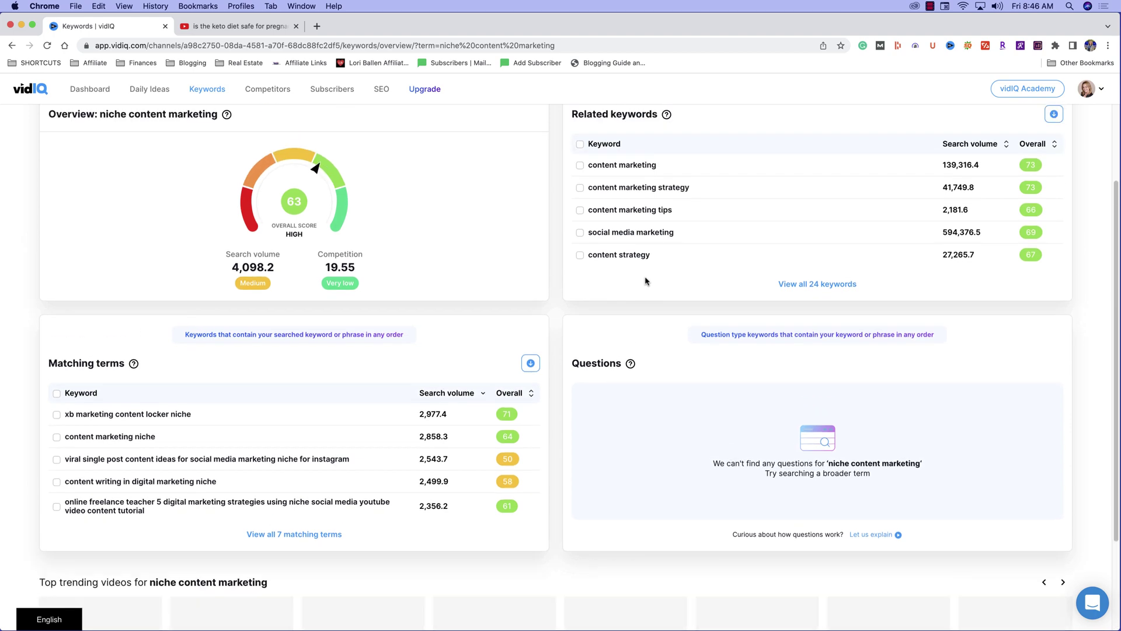
scroll(126, 461, "down", 1)
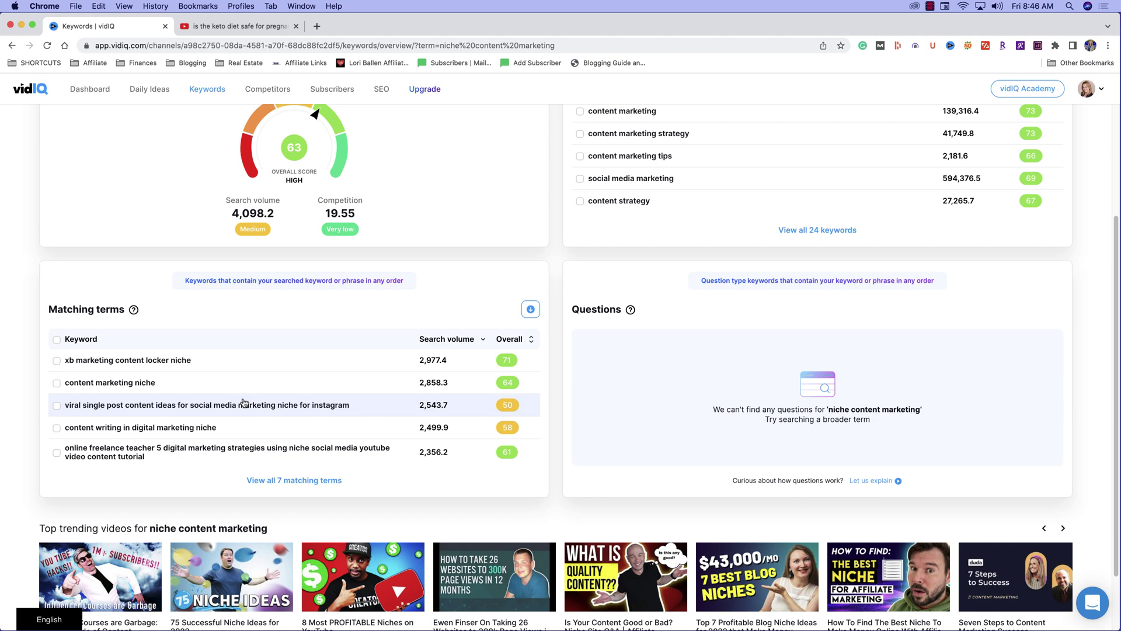
scroll(247, 403, "up", 4)
left_click(11, 45)
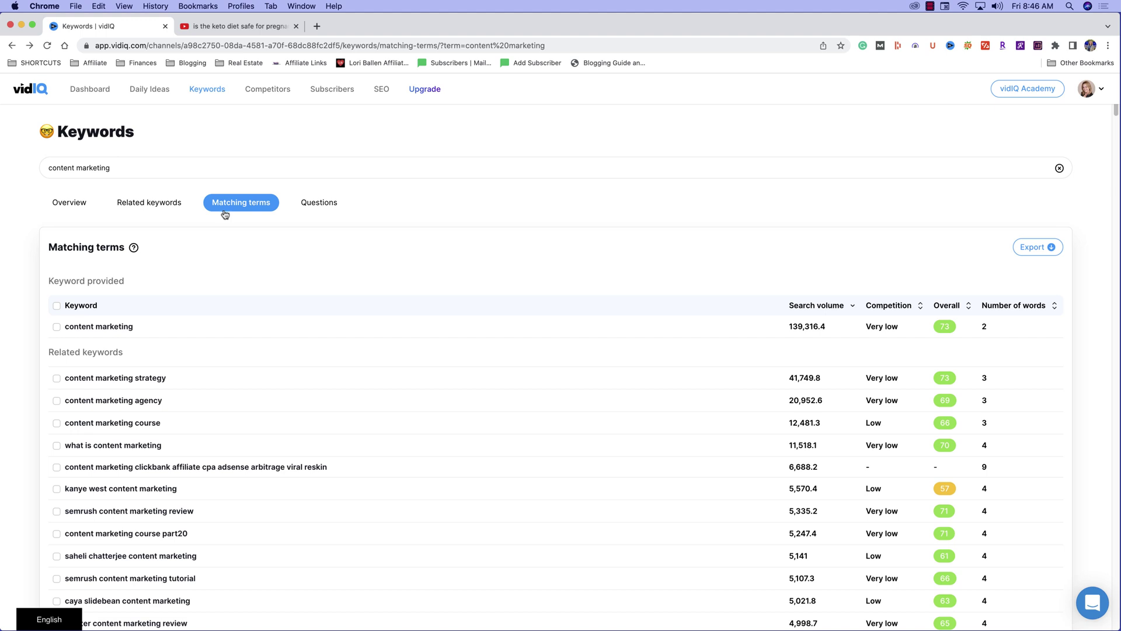
Show the Questions list for 'content marketing', led by 'what is content marketing' scoring 70.
left_click(322, 208)
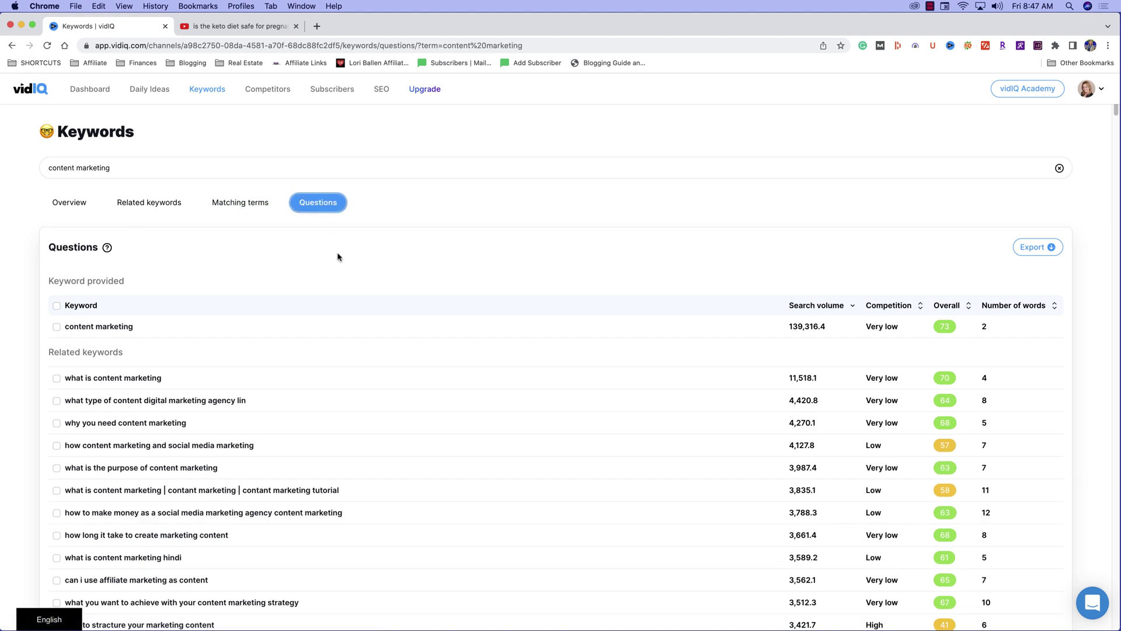
scroll(338, 257, "down", 1)
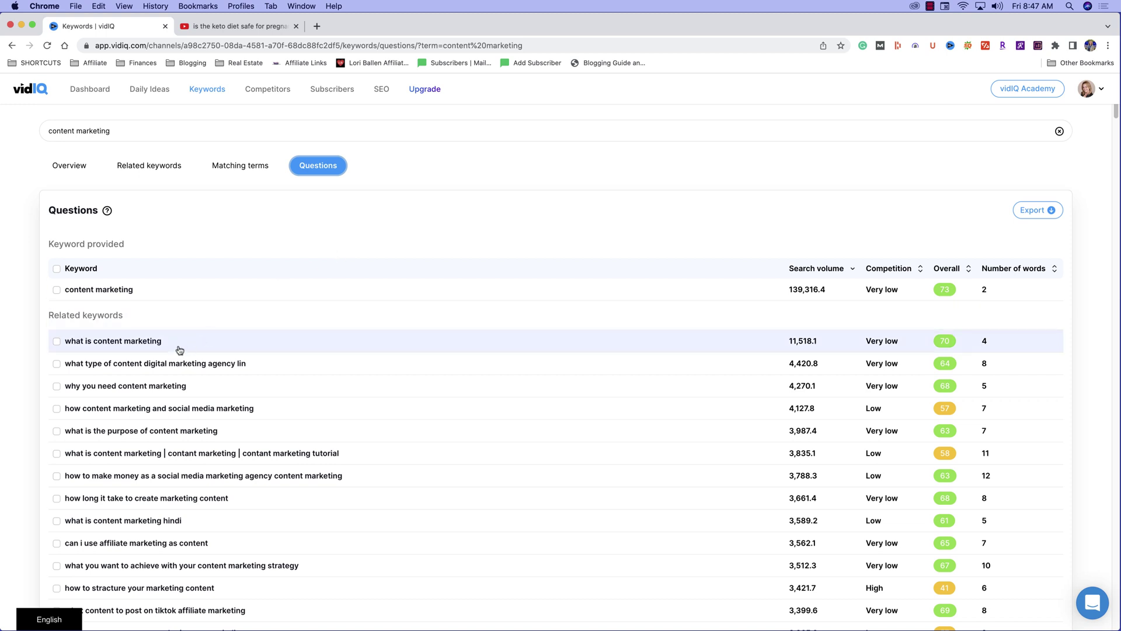
scroll(180, 350, "down", 1)
scroll(180, 350, "down", 1)
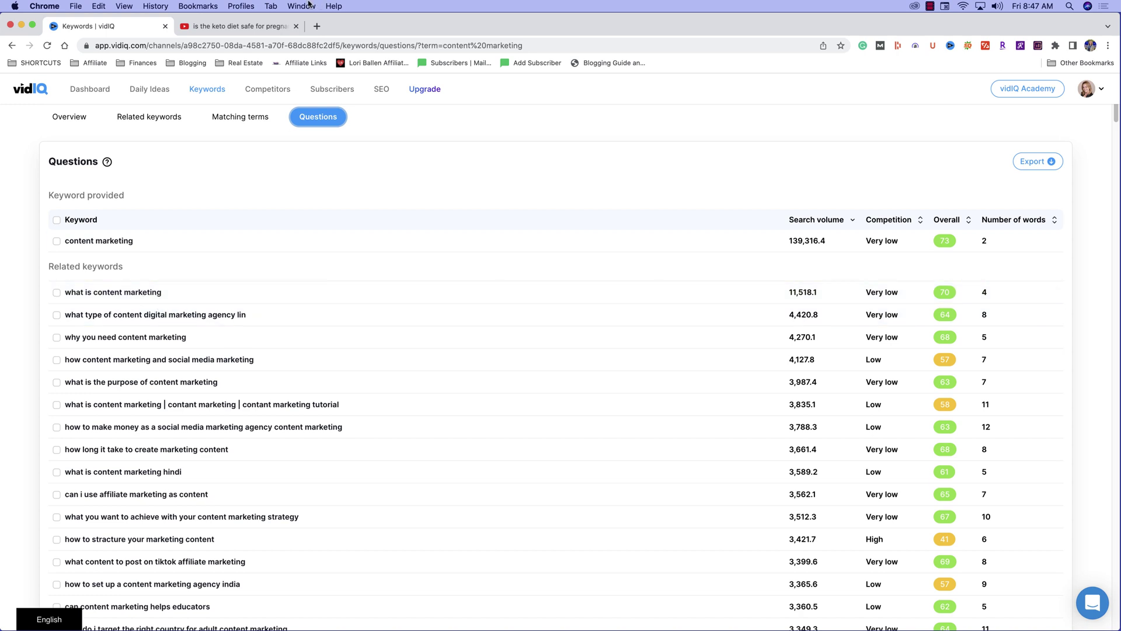
On YouTube, replace the keto diet query with a search for 'what is content marketing'.
left_click(242, 27)
triple_click(546, 94)
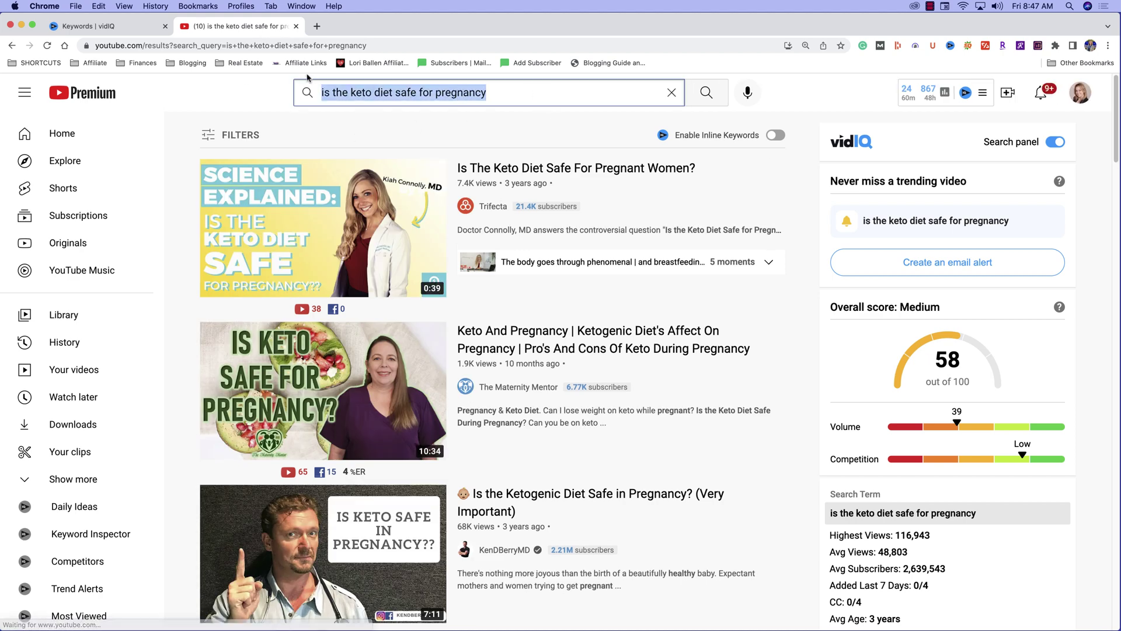
type("what is content marketing")
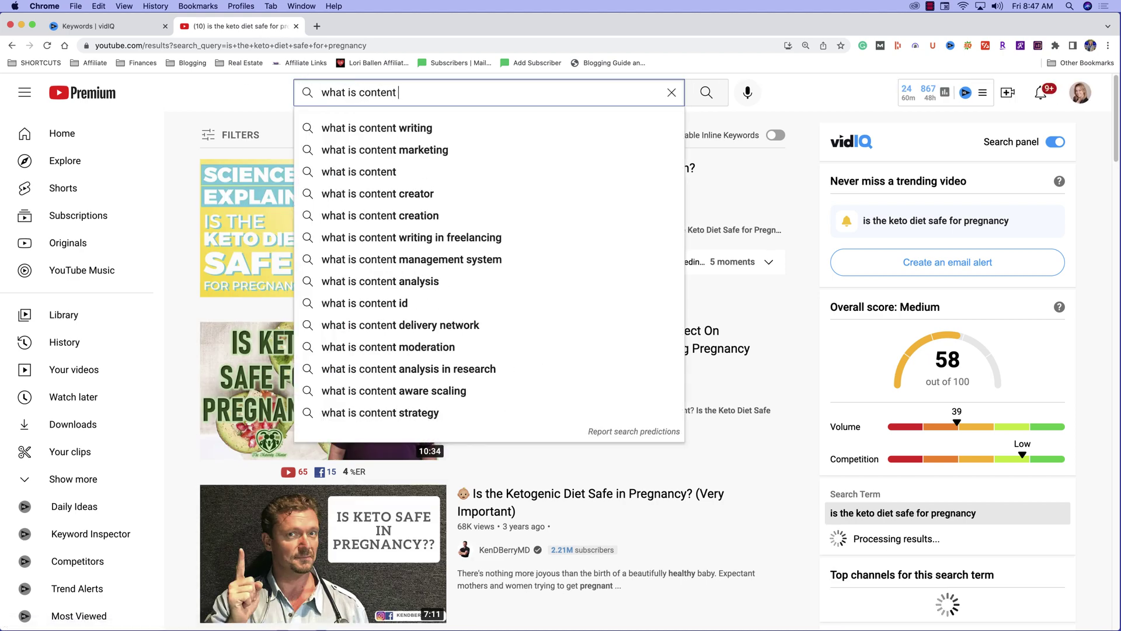
key("Return")
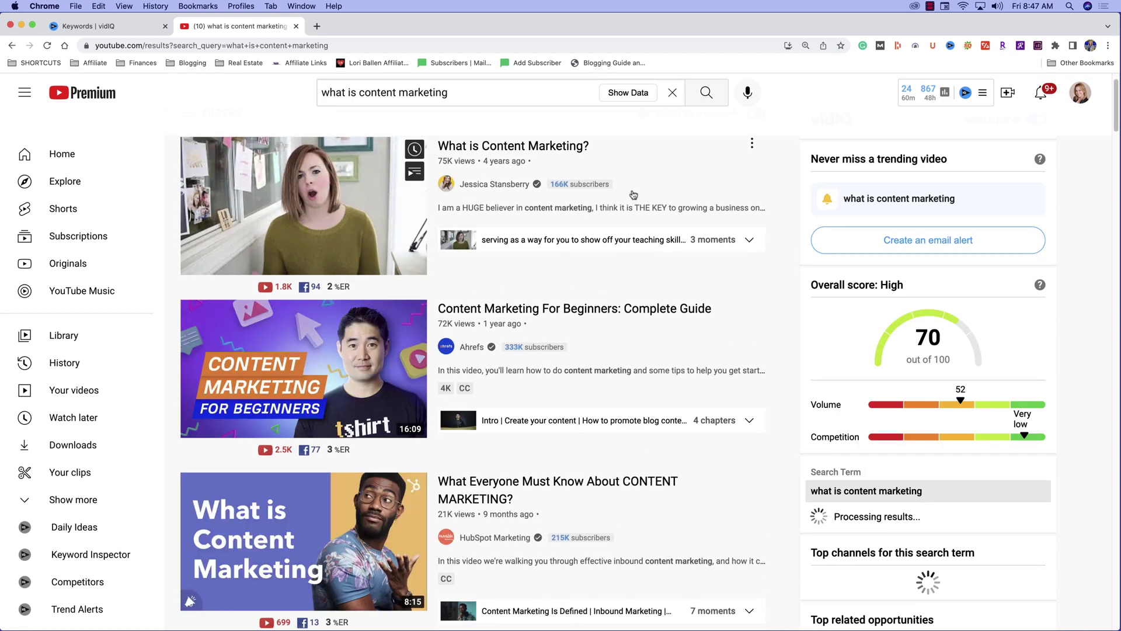
Review the results and vidIQ panel: score 70 (High), 112,795 highest views.
scroll(634, 199, "down", 4)
scroll(635, 203, "down", 7)
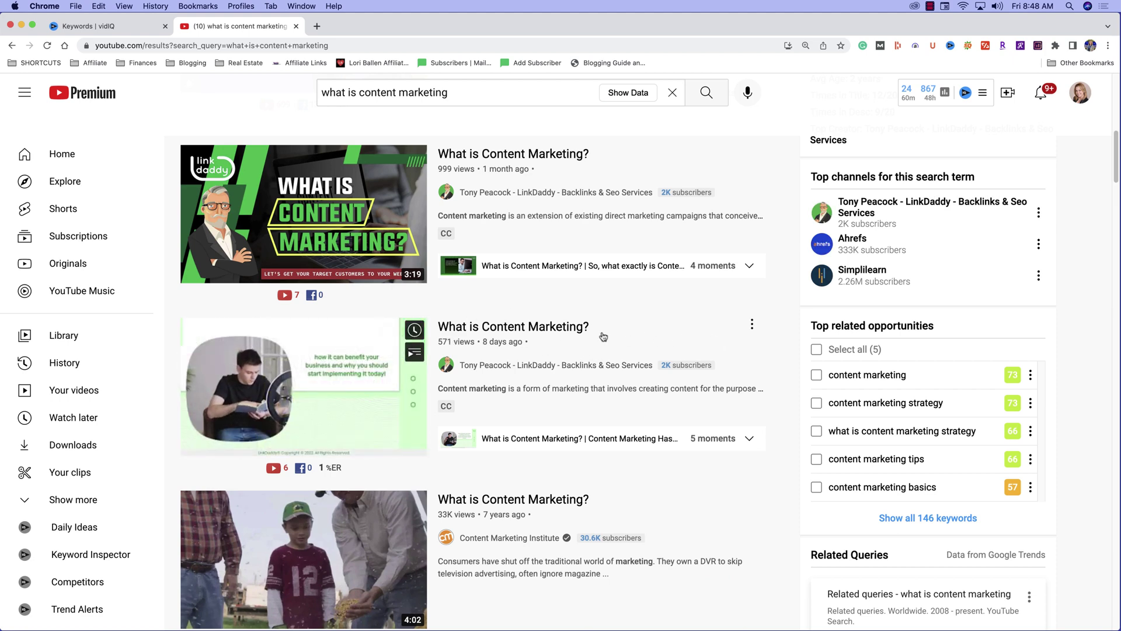
scroll(639, 342, "down", 1)
scroll(639, 342, "down", 6)
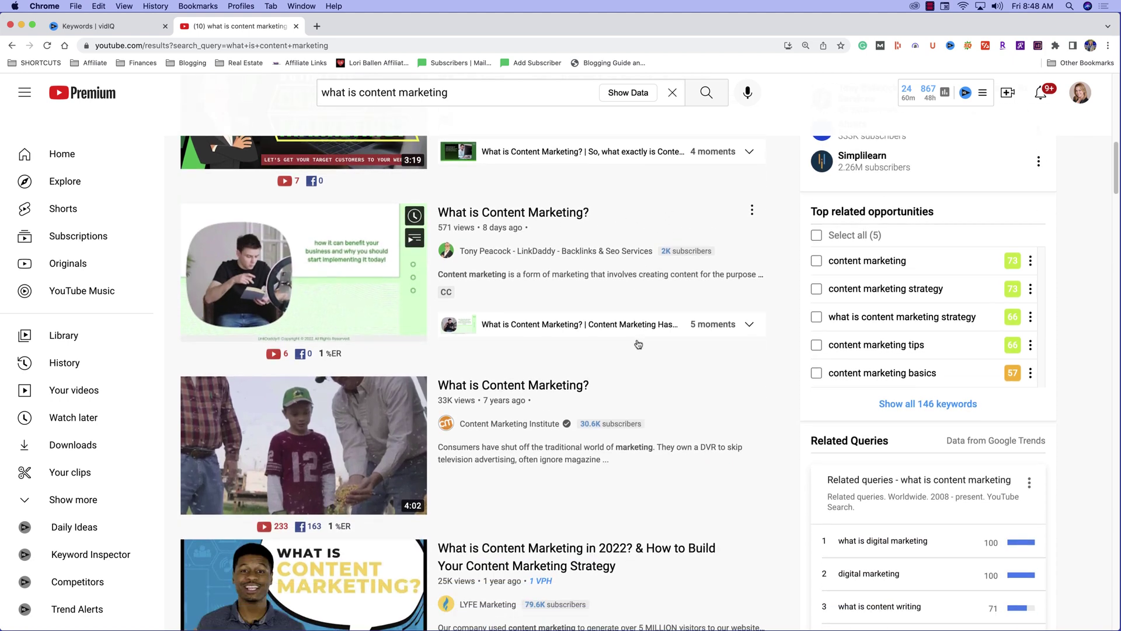
scroll(639, 345, "down", 1)
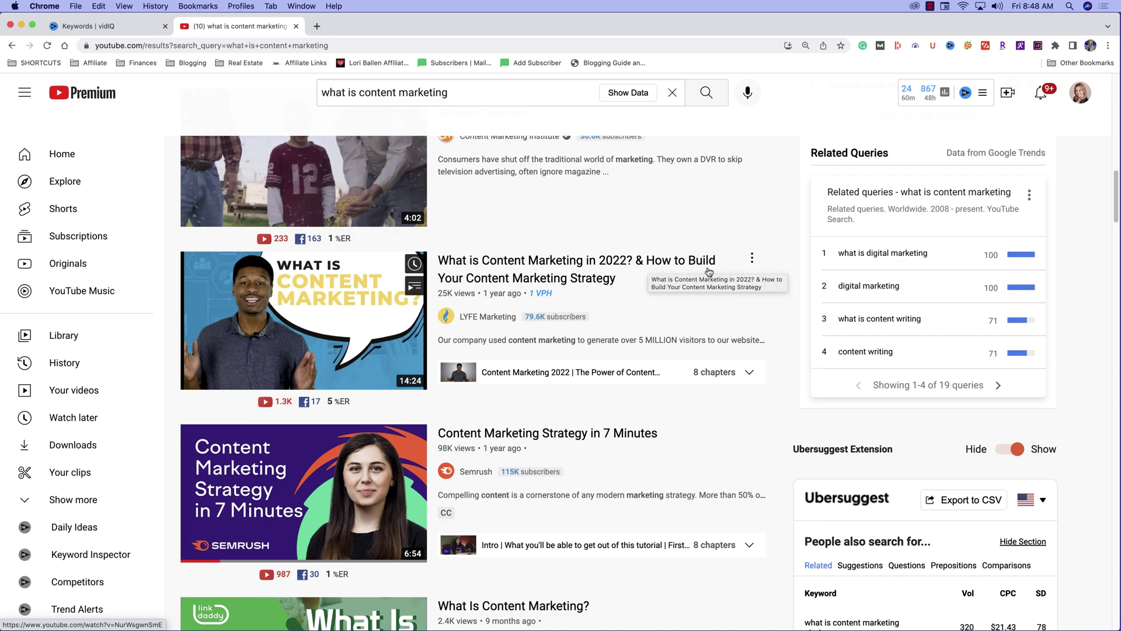
scroll(641, 285, "down", 3)
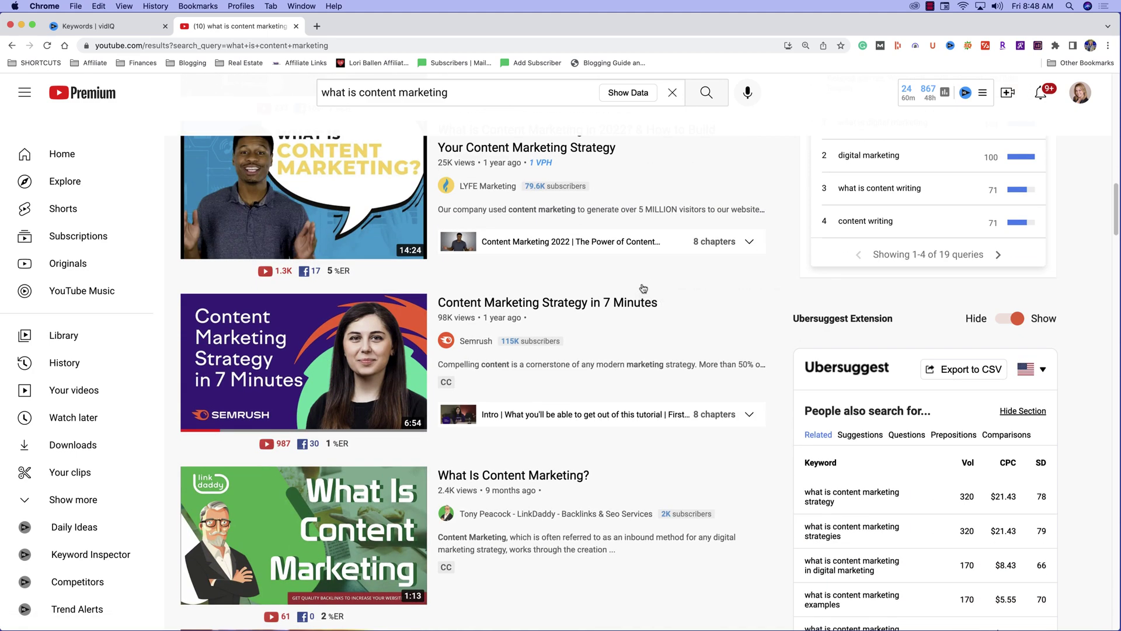
scroll(641, 284, "down", 7)
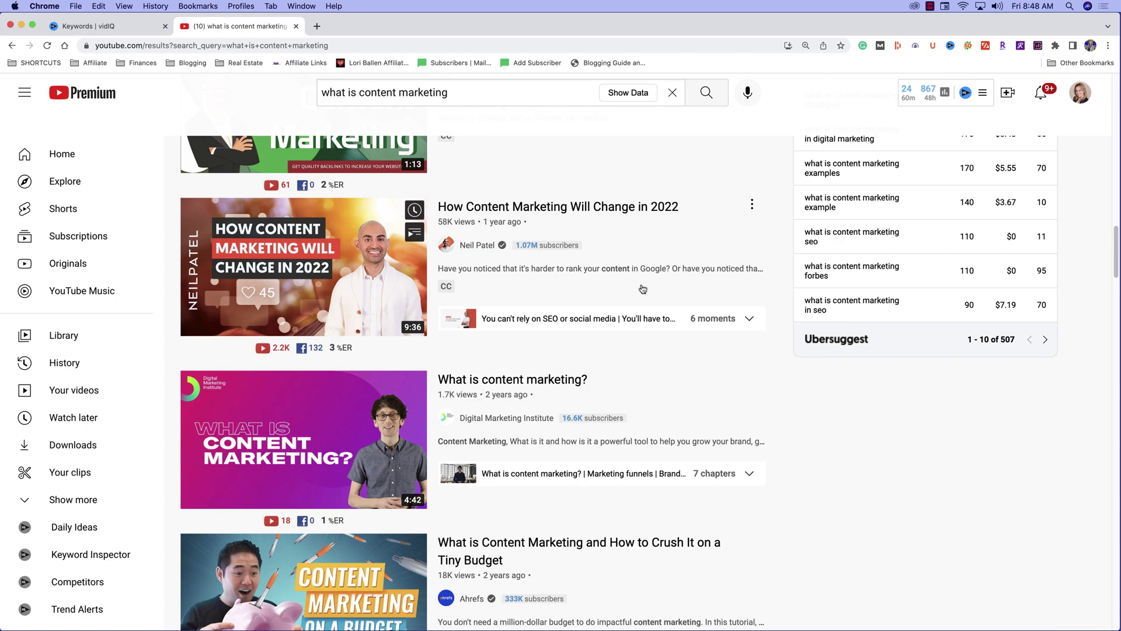
scroll(636, 307, "down", 10)
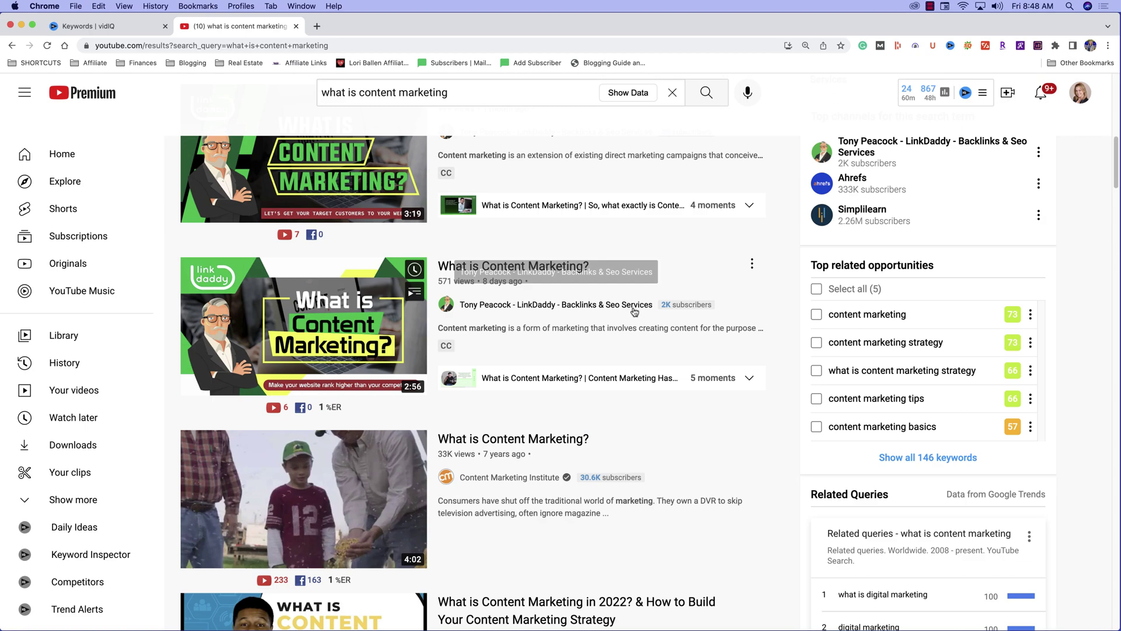
scroll(635, 311, "up", 15)
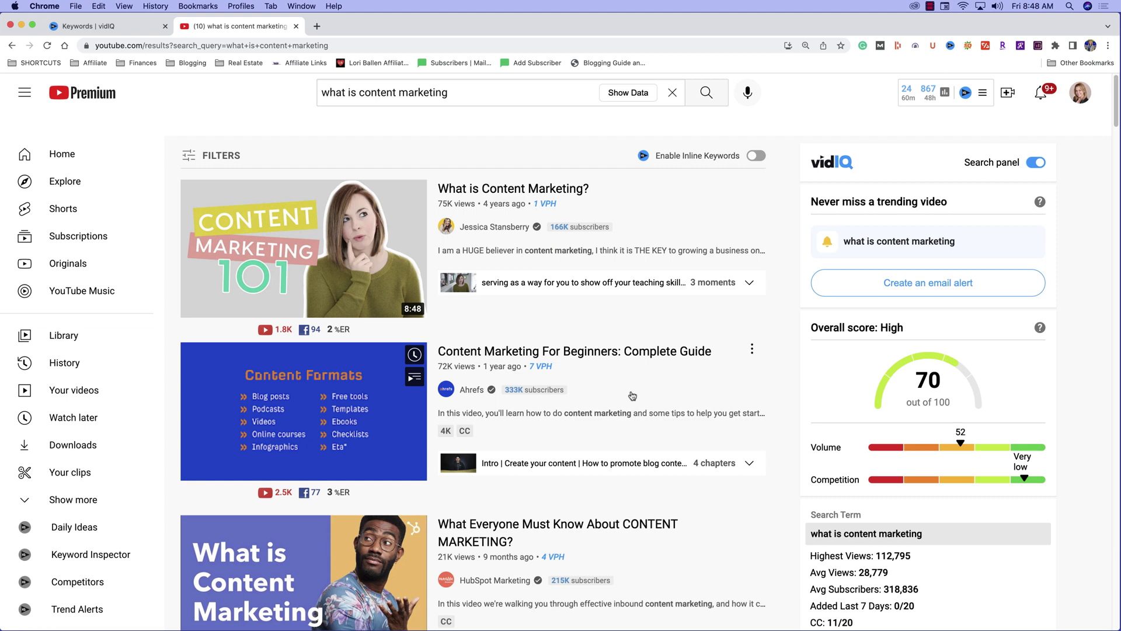
scroll(648, 368, "down", 3)
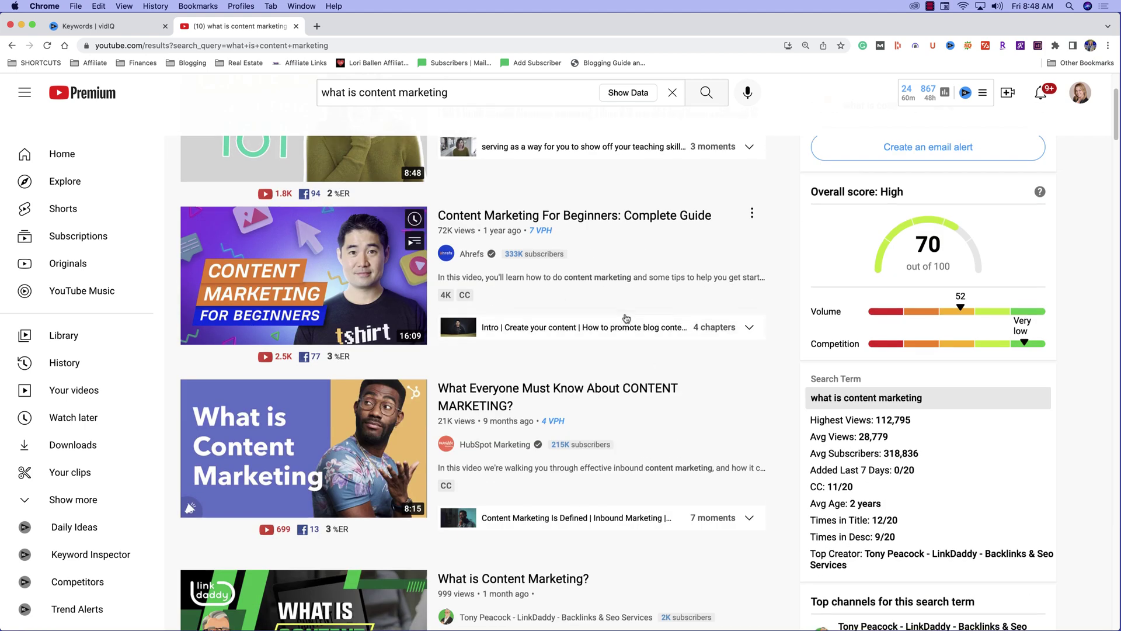
scroll(883, 340, "up", 3)
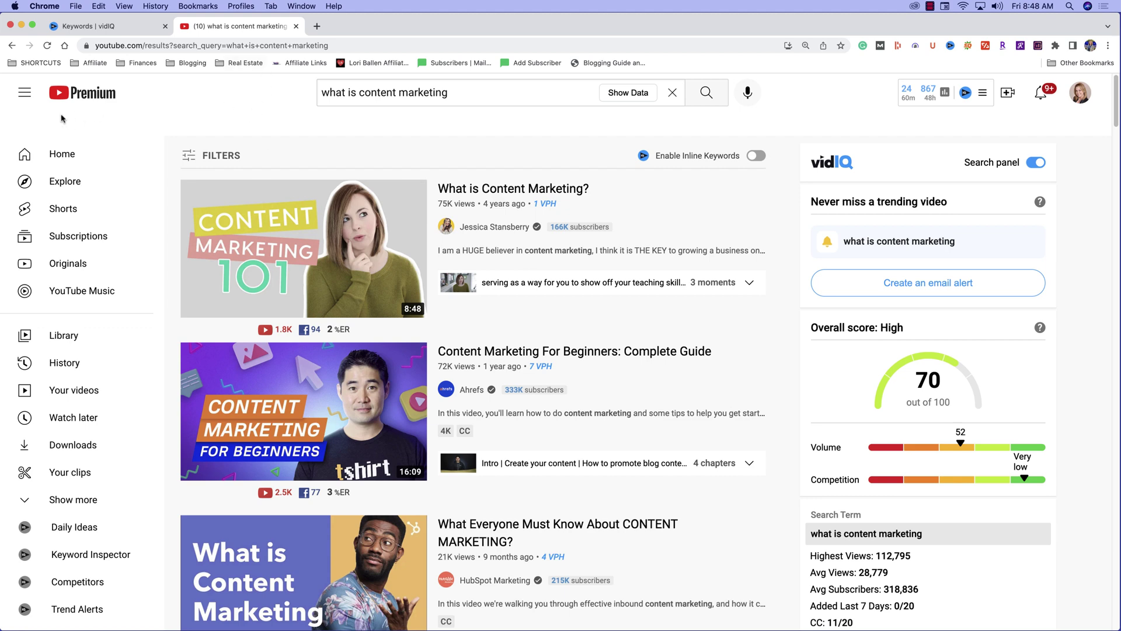
scroll(643, 117, "down", 1)
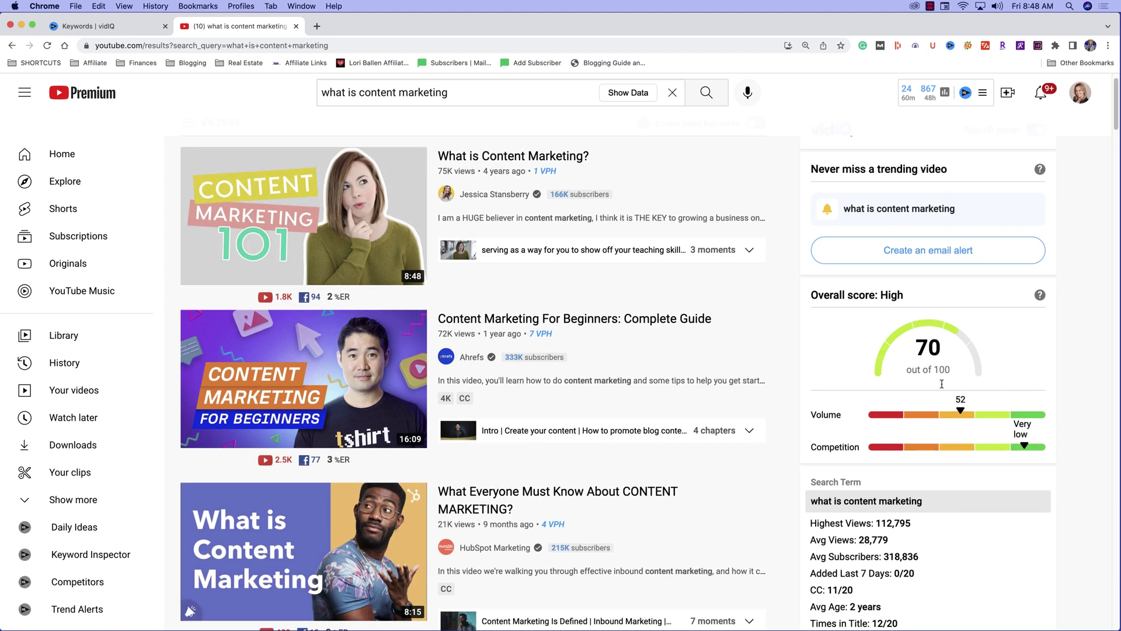
scroll(849, 116, "up", 1)
scroll(999, 179, "down", 5)
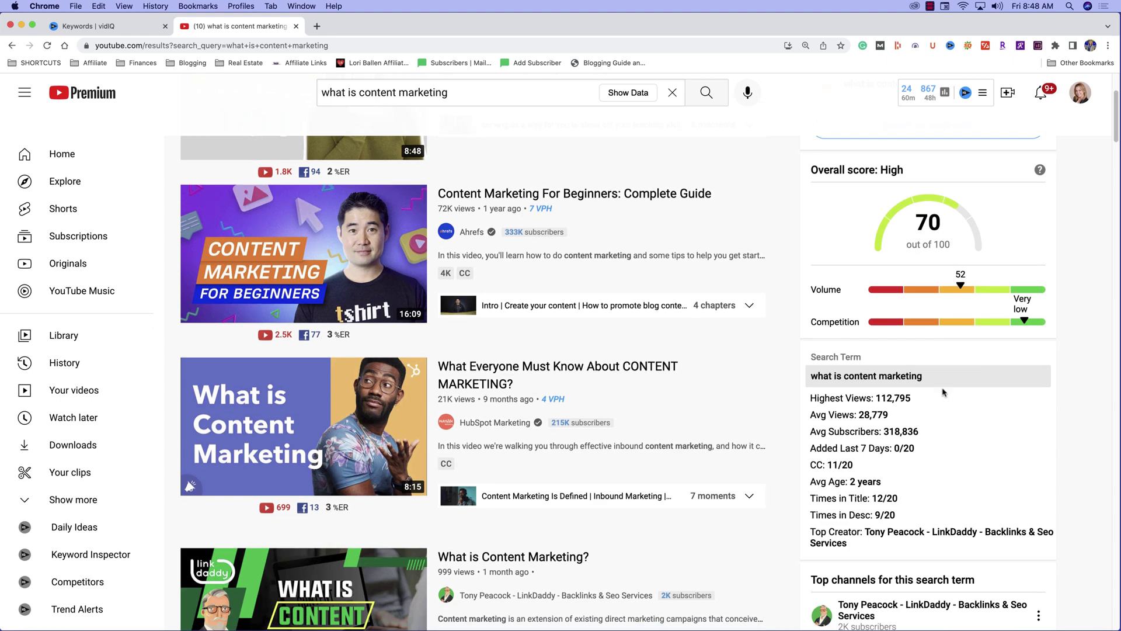
scroll(944, 393, "up", 5)
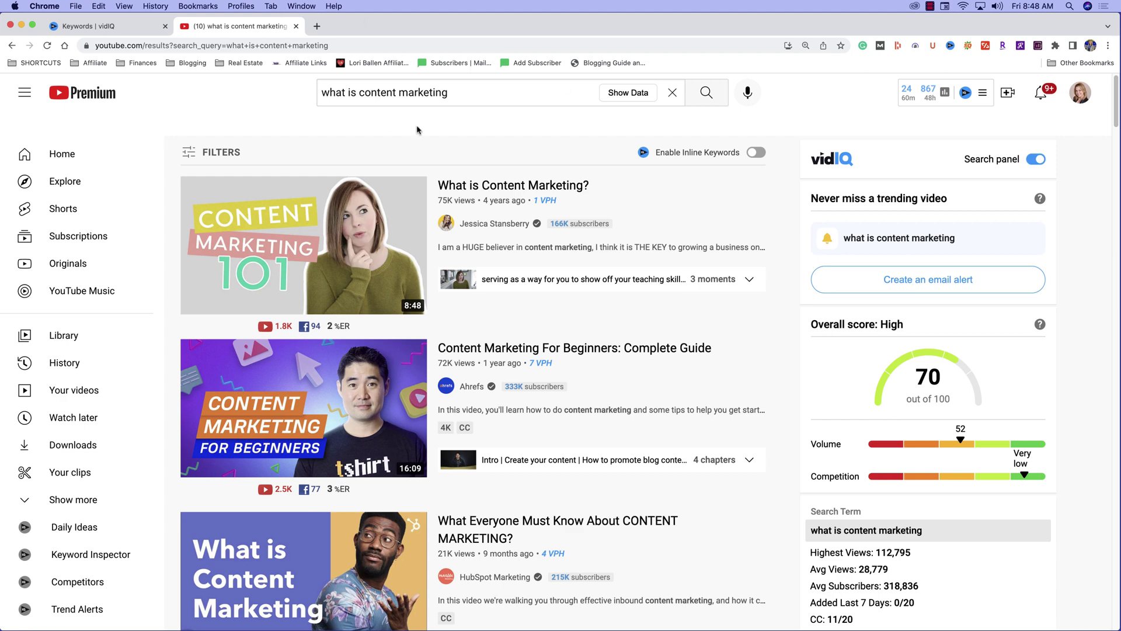
Search YouTube for 'content marketing' and find vidIQ's score of 73 with 475,267 highest views.
left_click_drag(464, 97, 315, 88)
type("cont")
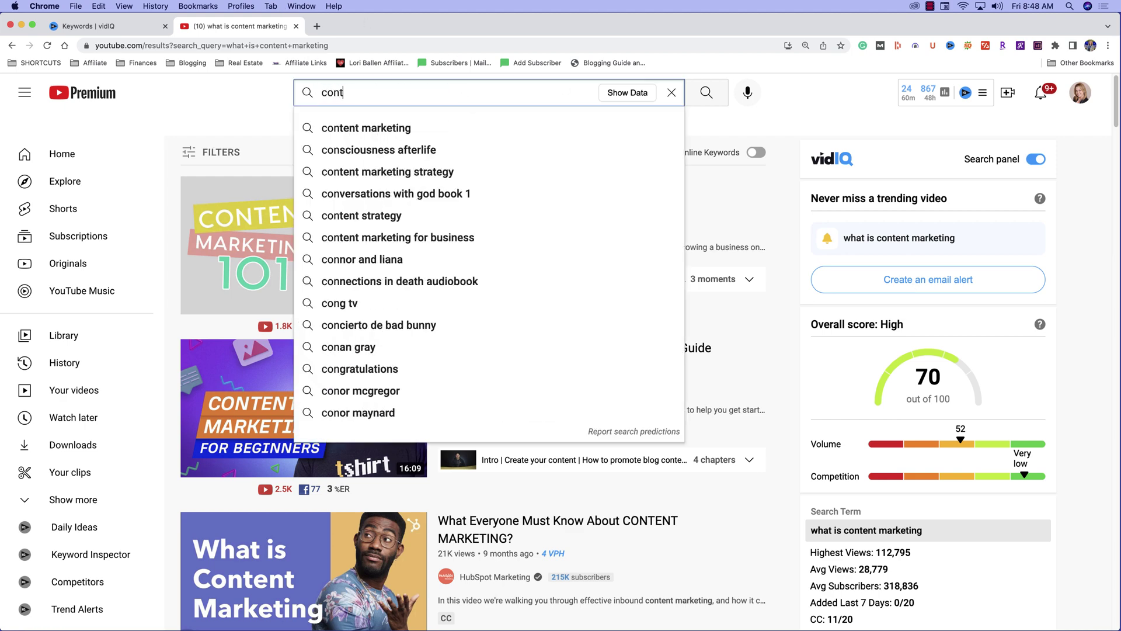
type("ent marketing")
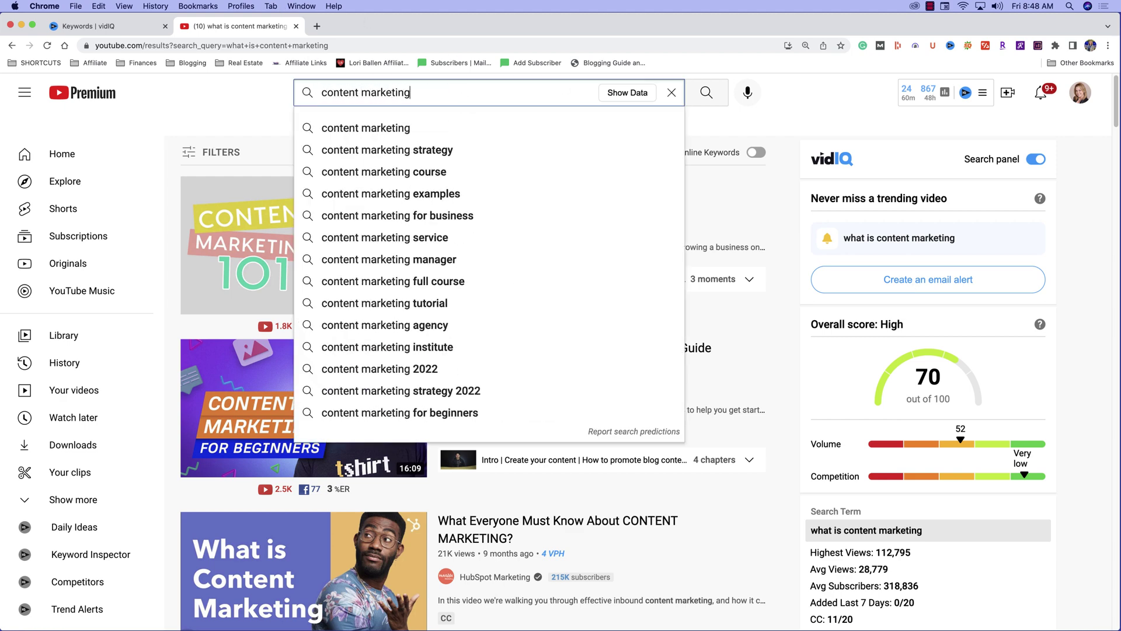
key("Return")
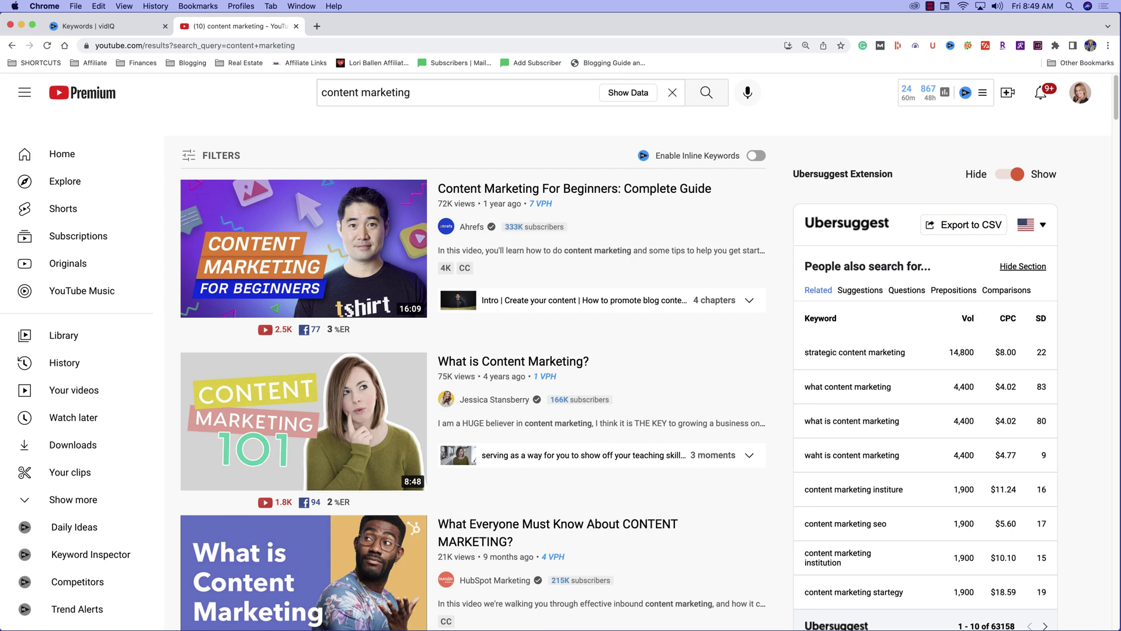
mouse_move(641, 253)
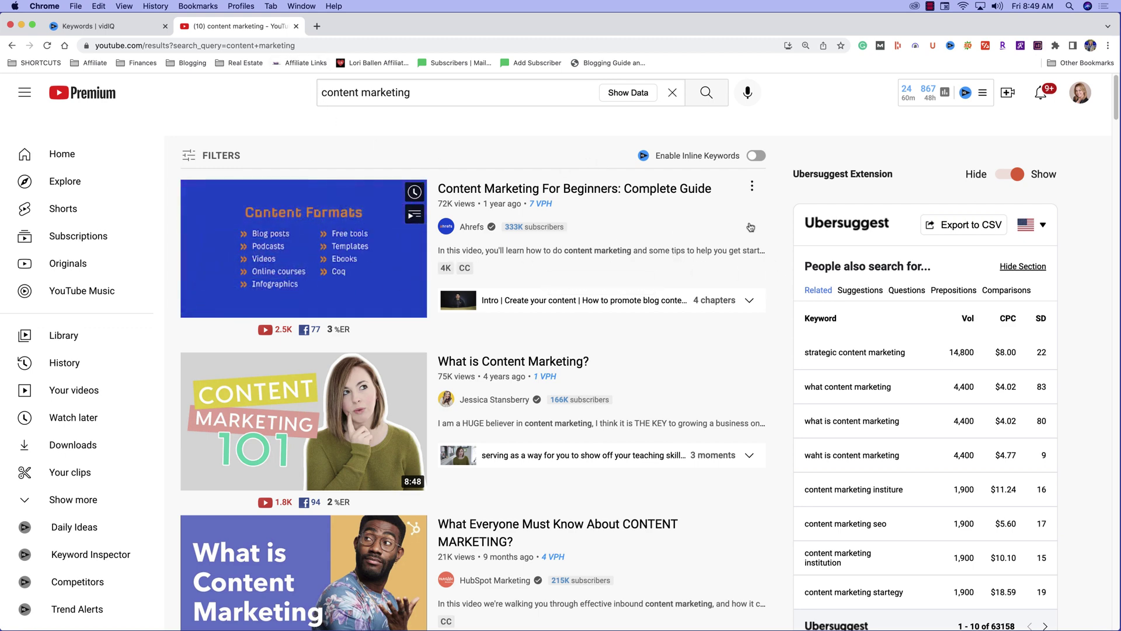
scroll(719, 250, "down", 2)
scroll(719, 250, "down", 5)
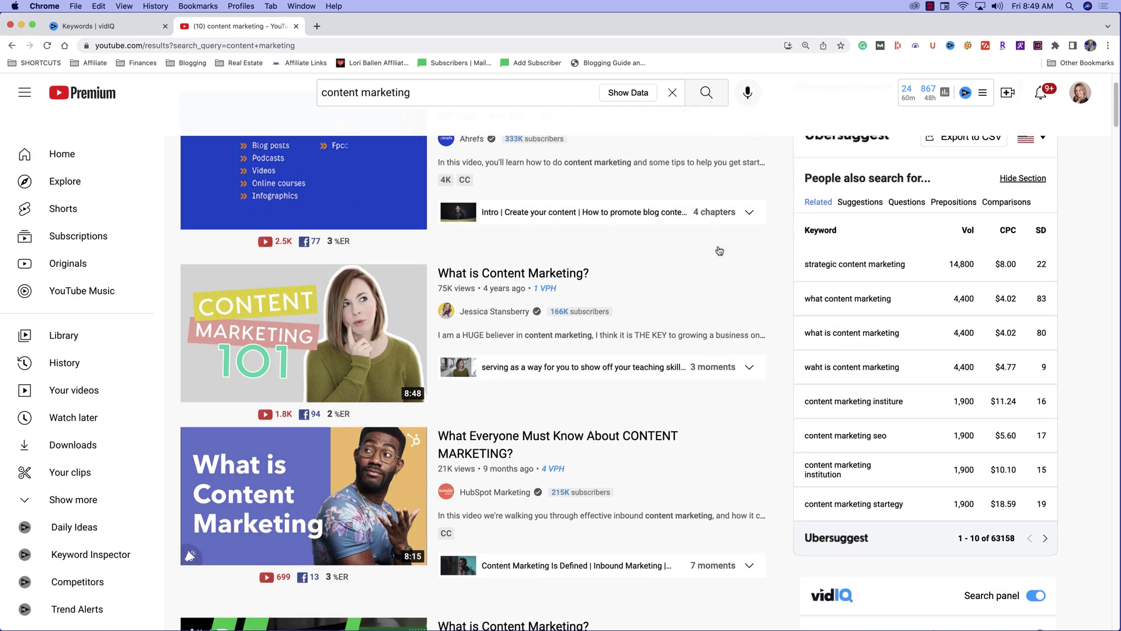
scroll(719, 251, "down", 2)
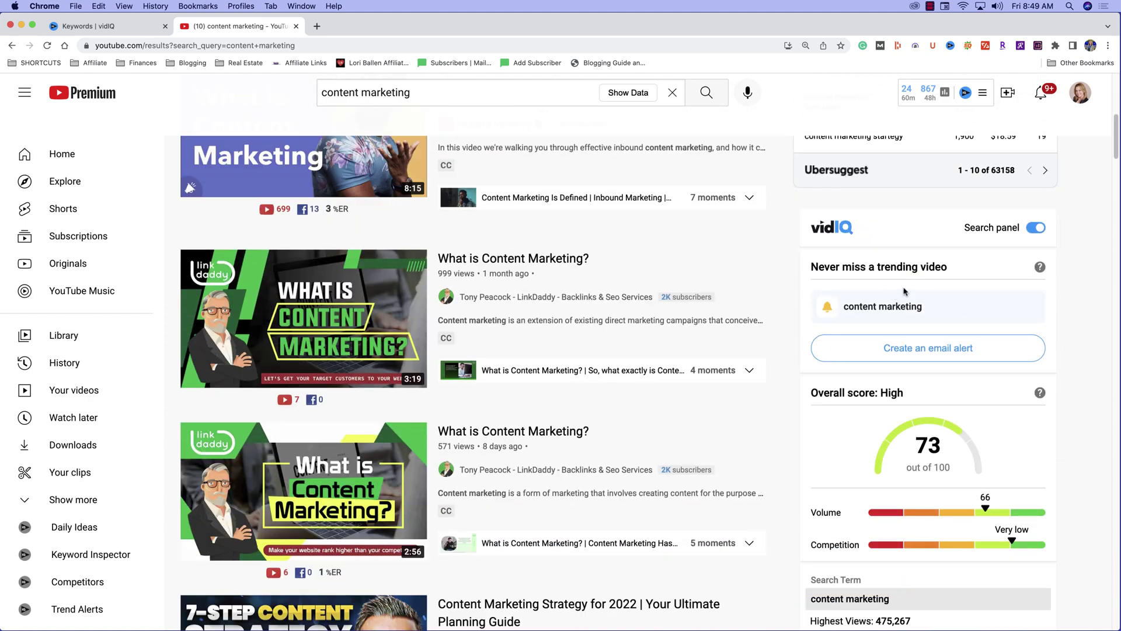
scroll(911, 292, "down", 2)
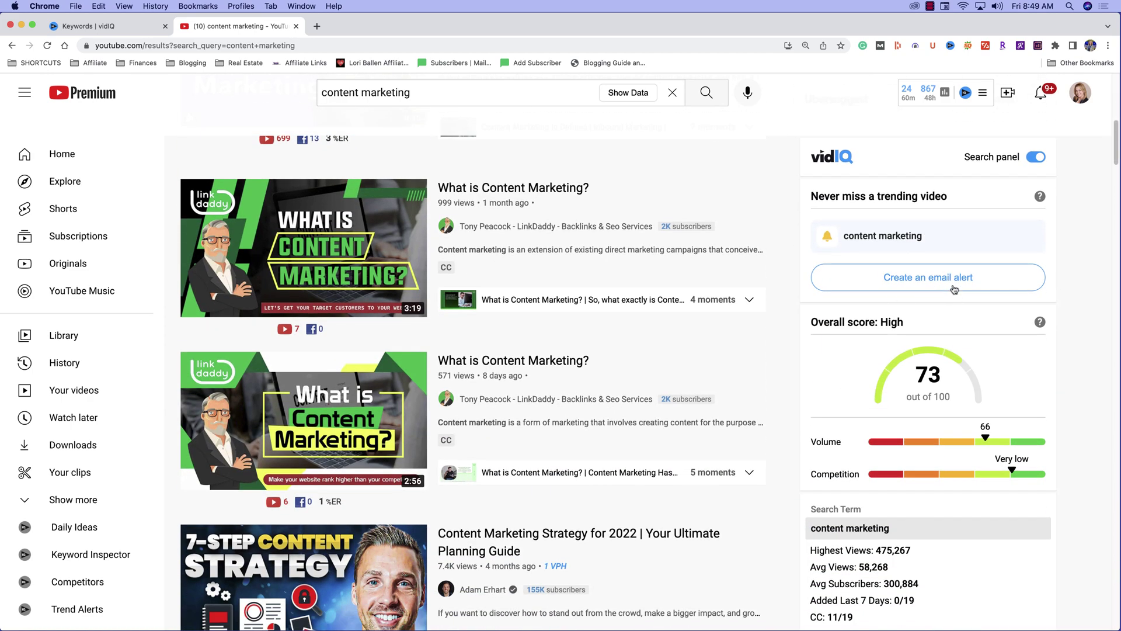
Save a weekly trend email alert 'My alert' for 'content marketing' and close the Trend Alerts window.
left_click(950, 286)
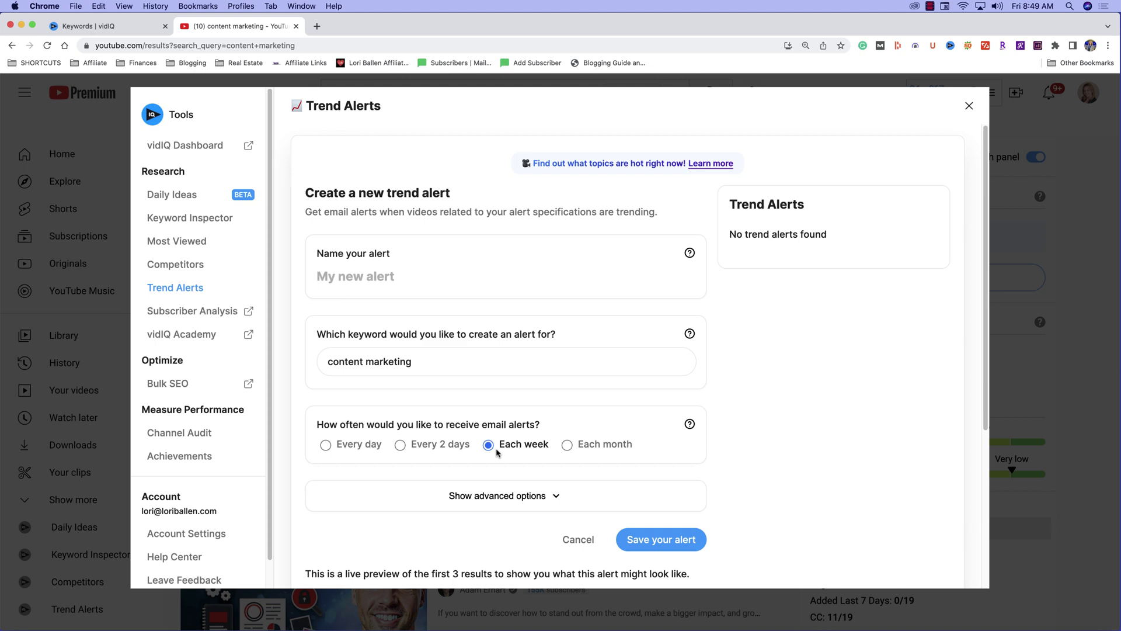
scroll(616, 455, "down", 4)
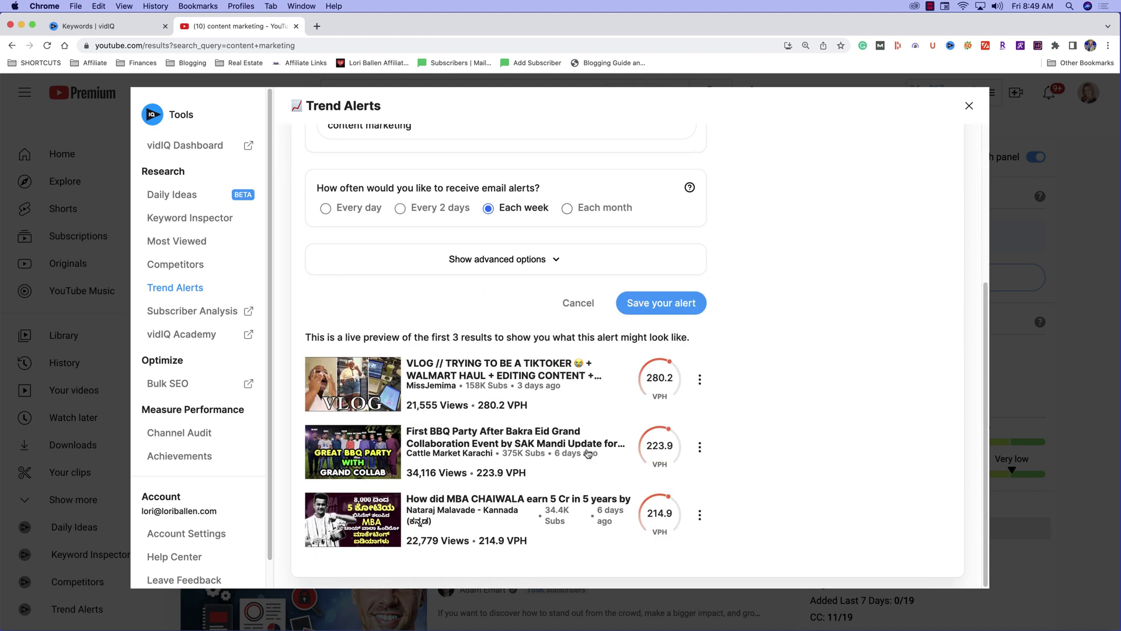
scroll(587, 453, "up", 4)
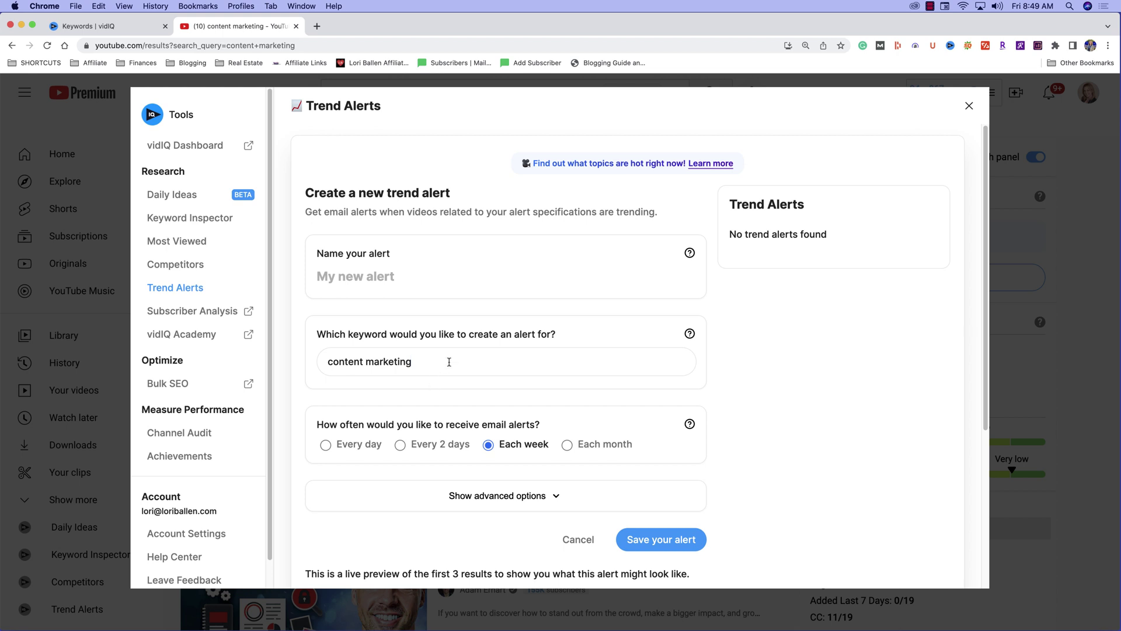
key("Return")
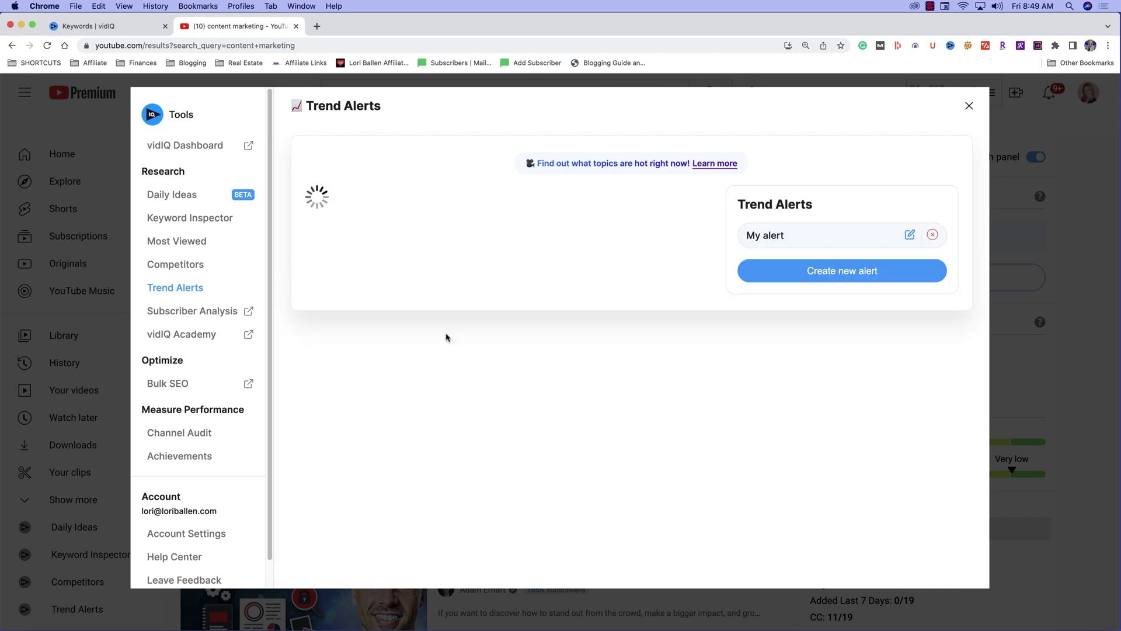
scroll(556, 358, "down", 1)
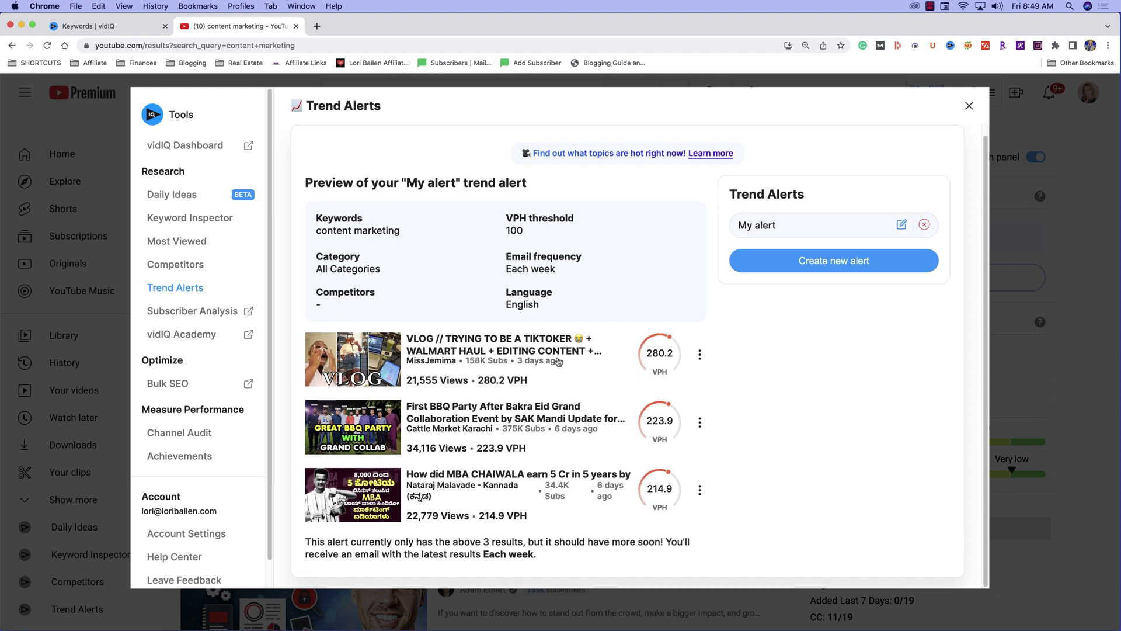
scroll(484, 258, "up", 1)
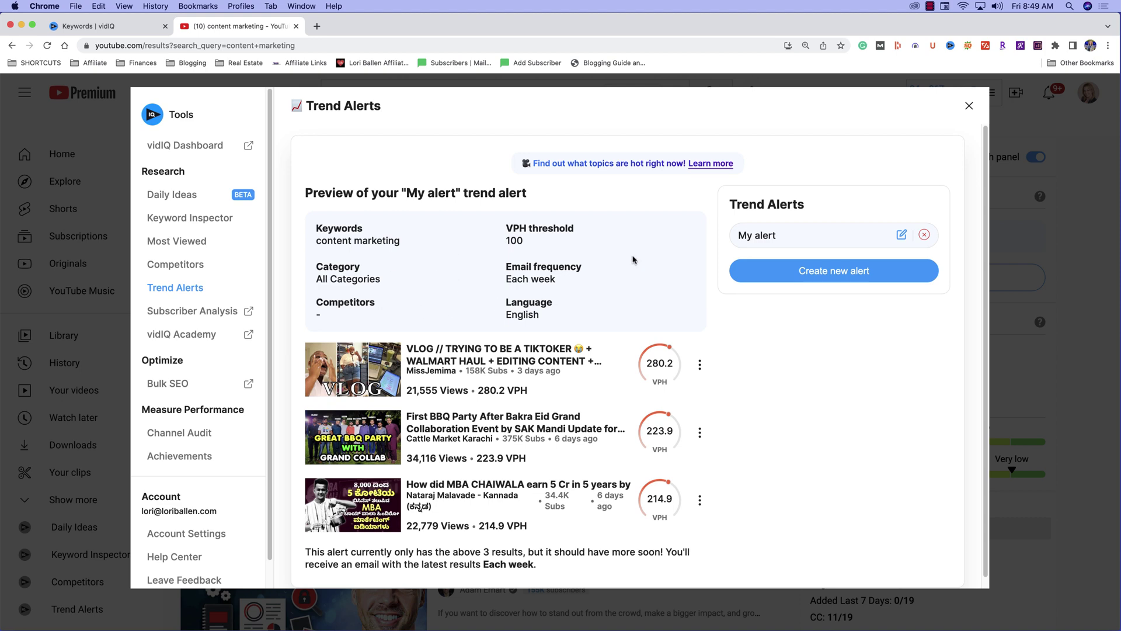
left_click(968, 107)
scroll(1072, 330, "down", 5)
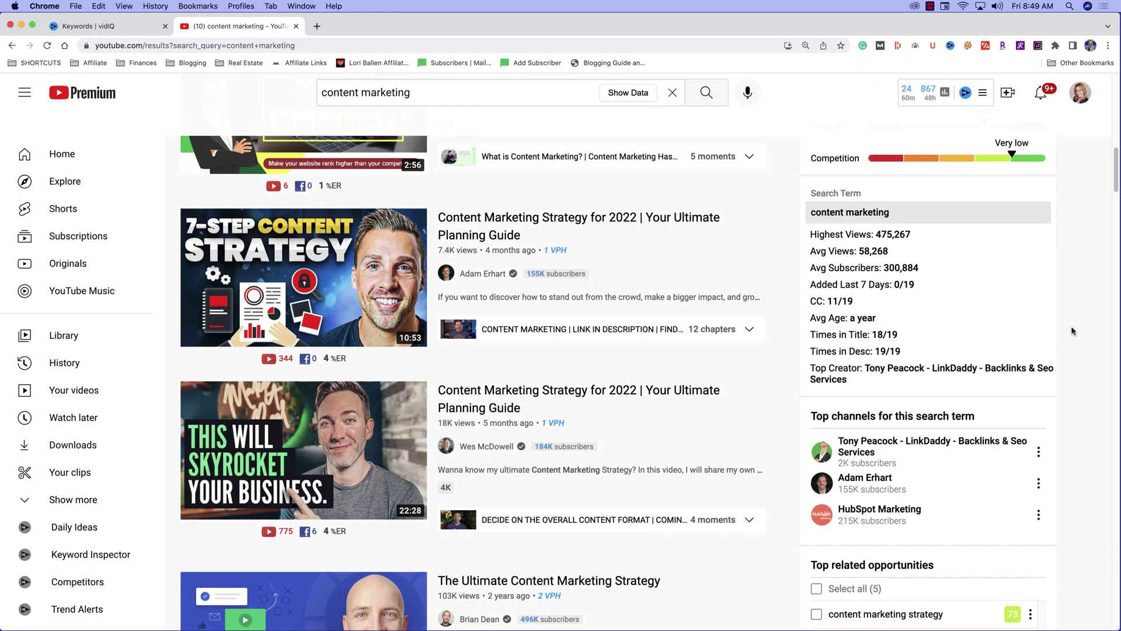
scroll(888, 370, "down", 3)
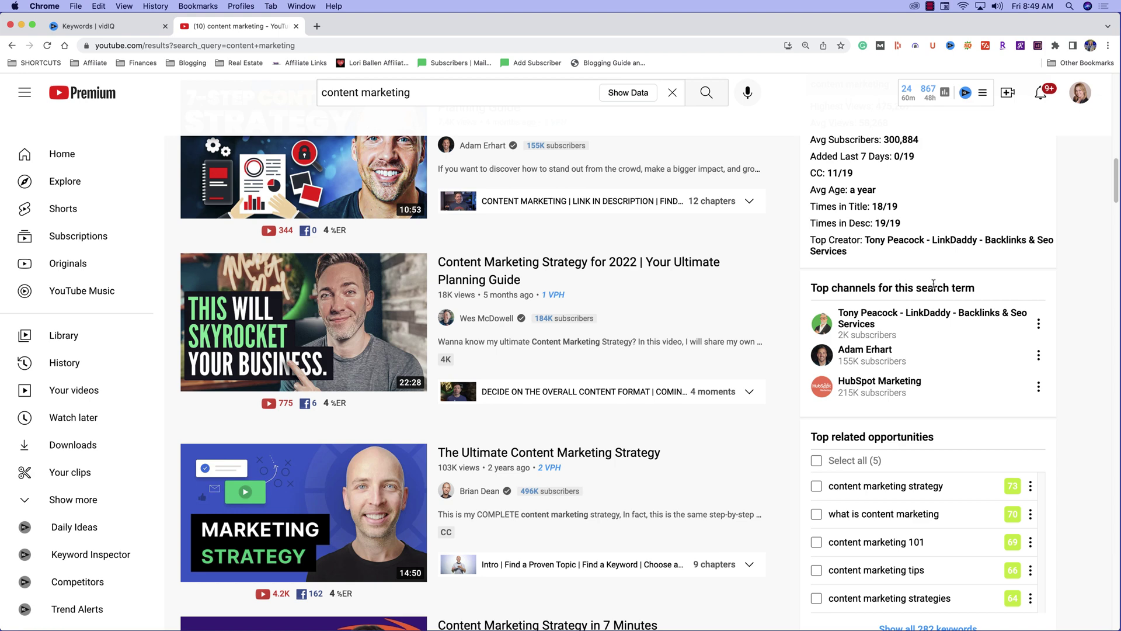
scroll(943, 344, "down", 2)
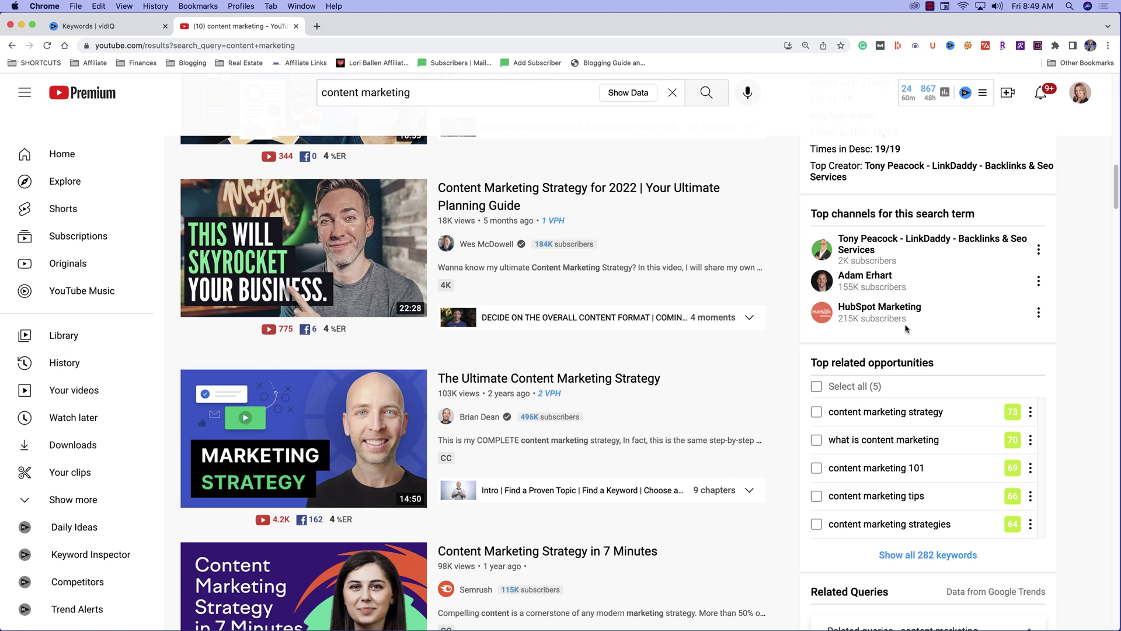
scroll(905, 328, "down", 3)
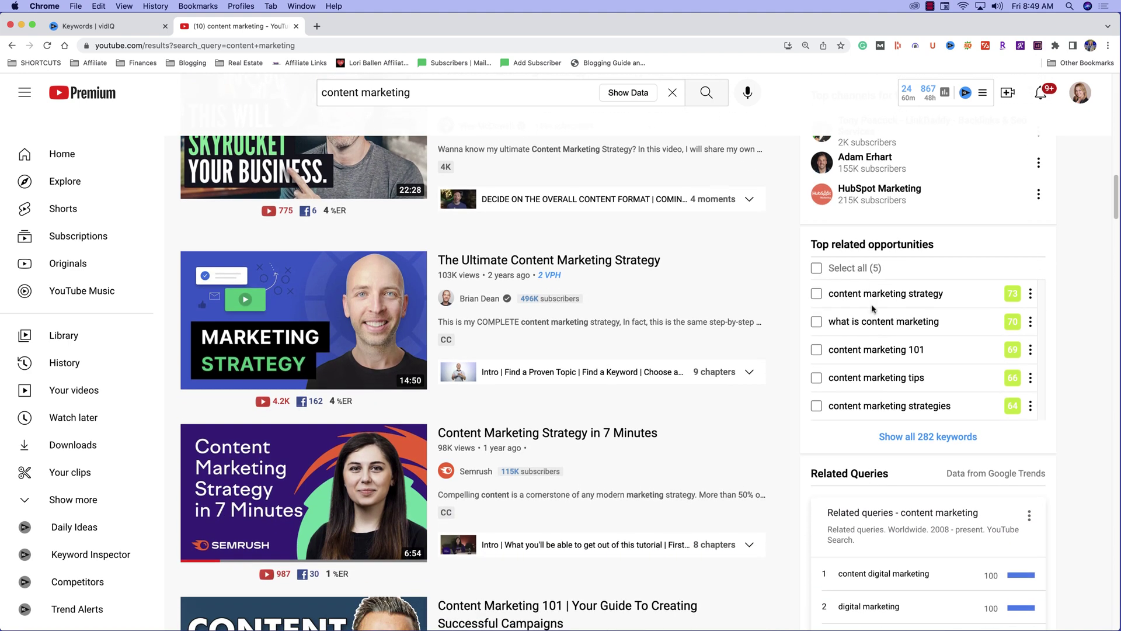
scroll(873, 312, "down", 1)
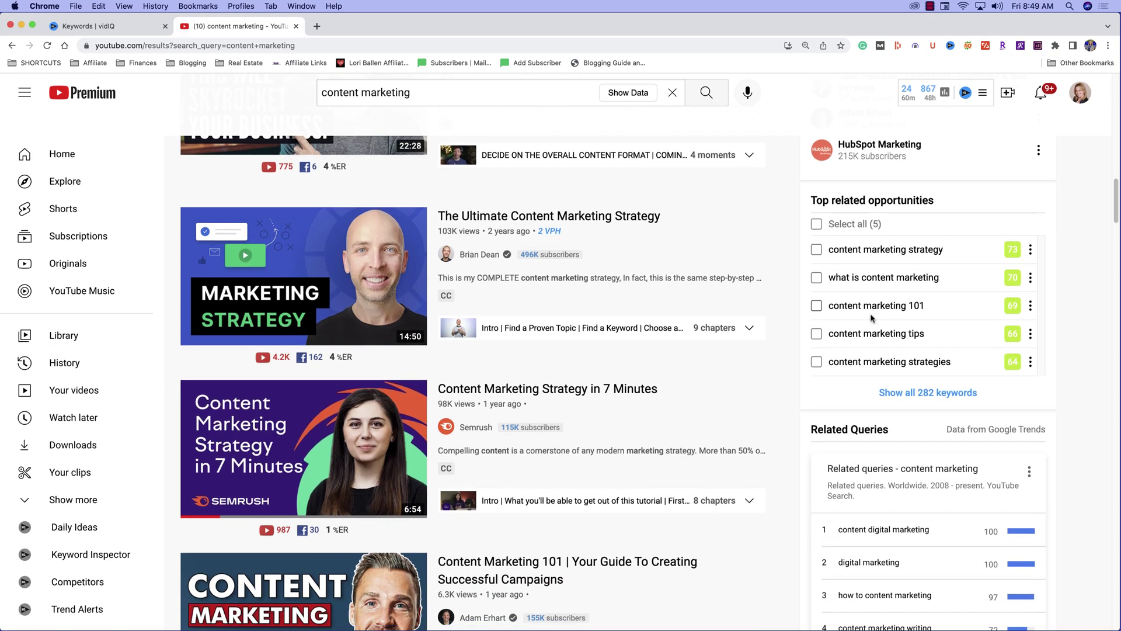
scroll(872, 317, "down", 4)
scroll(921, 459, "up", 15)
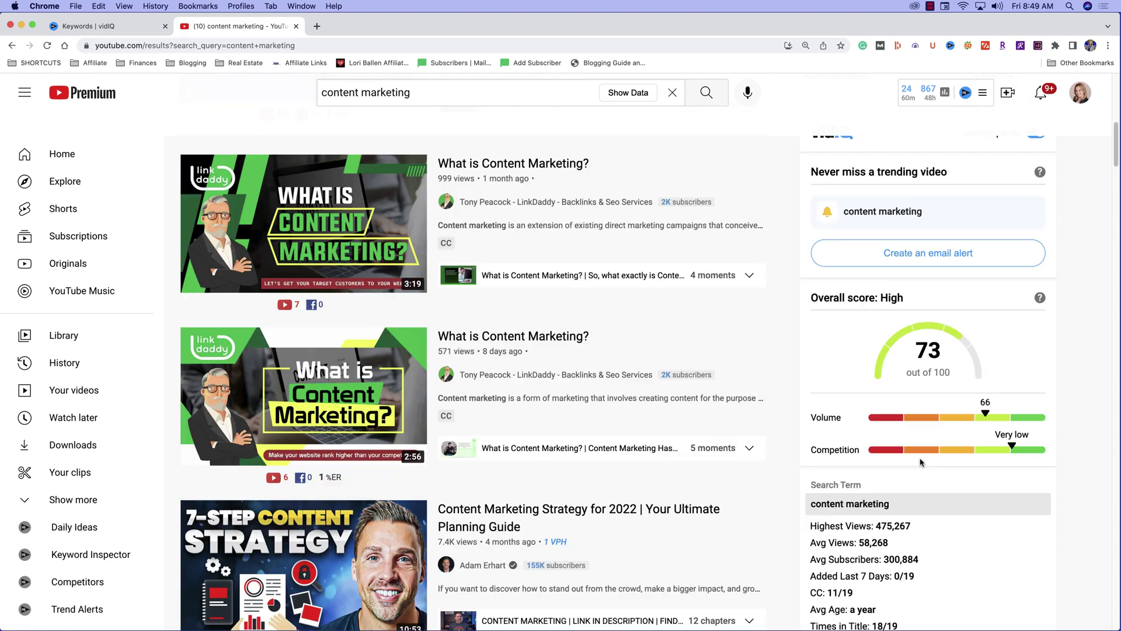
scroll(921, 461, "up", 10)
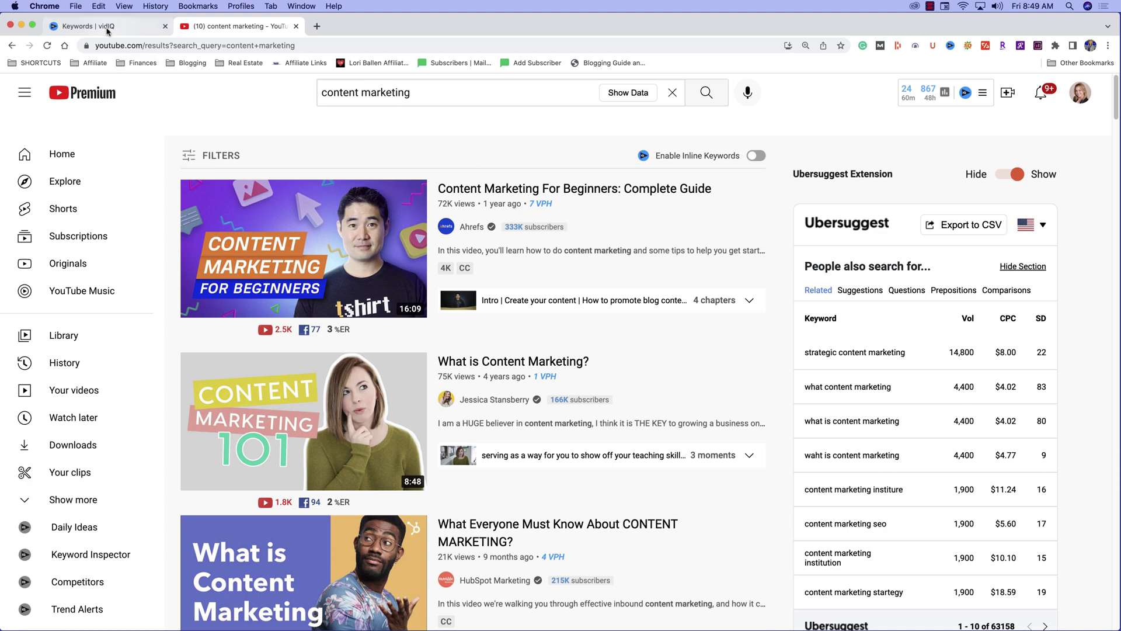
Research 'keto diet' in vidIQ Keywords: overall score 52, 526,515.4 volume, 68.38 competition.
left_click(107, 29)
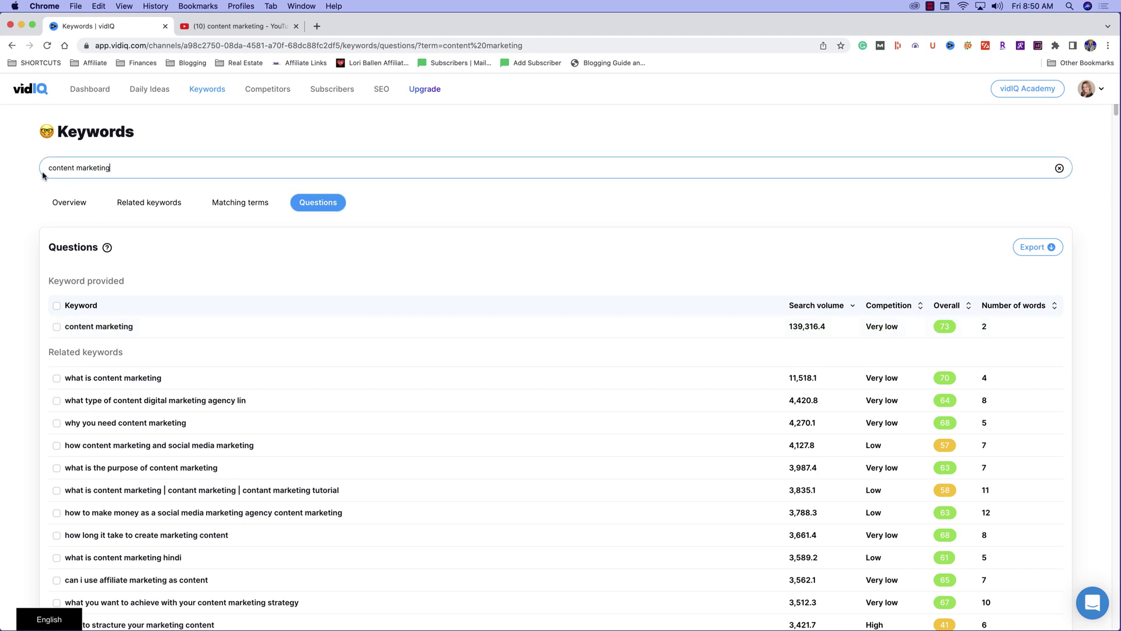
left_click_drag(34, 179, 136, 175)
type("keto diet")
key("Return")
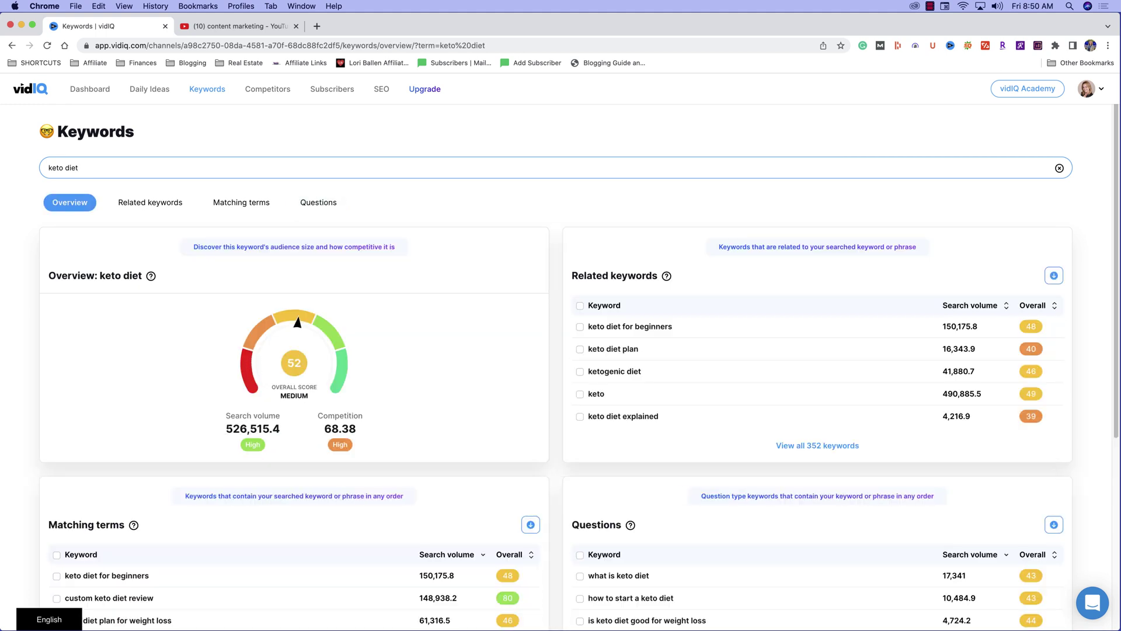
scroll(409, 287, "down", 1)
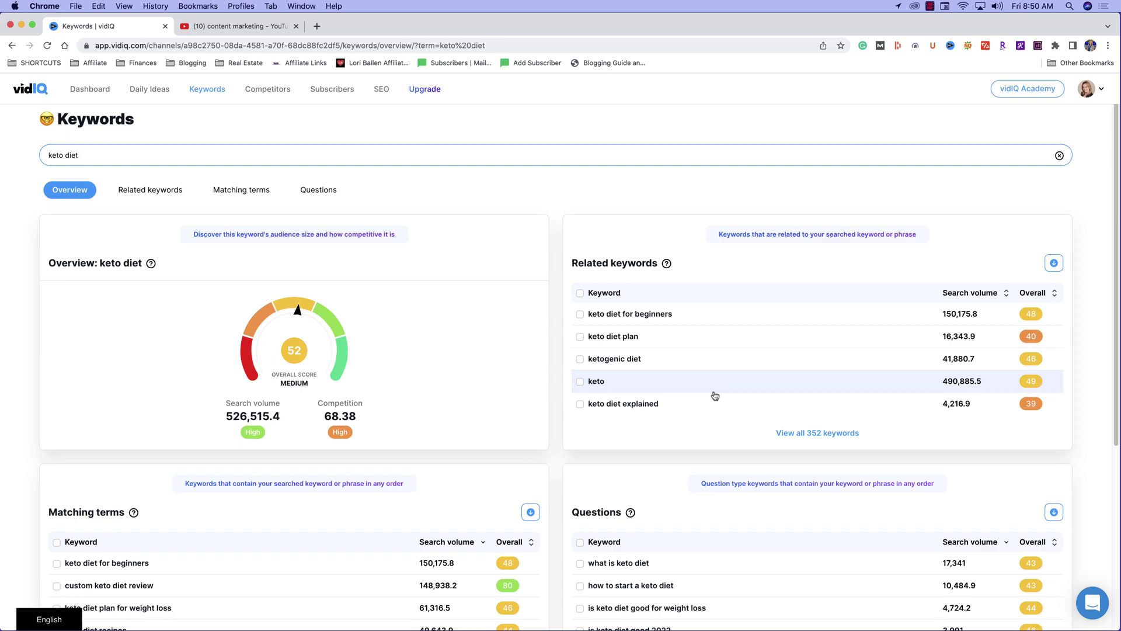
scroll(538, 462, "down", 5)
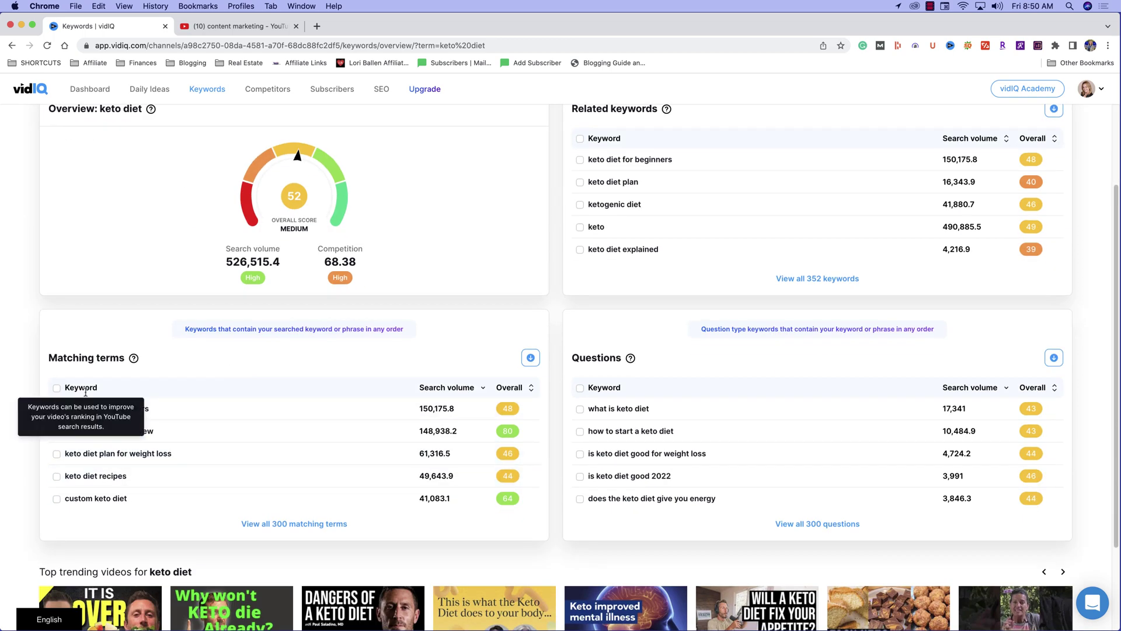
scroll(572, 340, "up", 5)
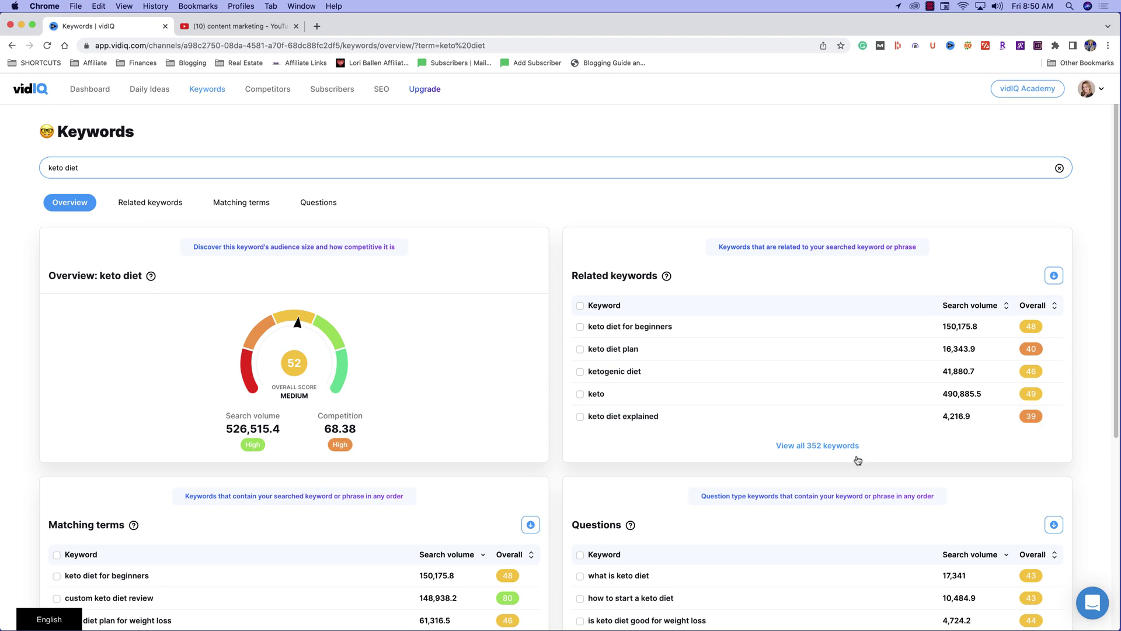
Open the full list of 352 related keywords for 'keto diet' and browse it.
left_click(839, 447)
scroll(462, 412, "down", 8)
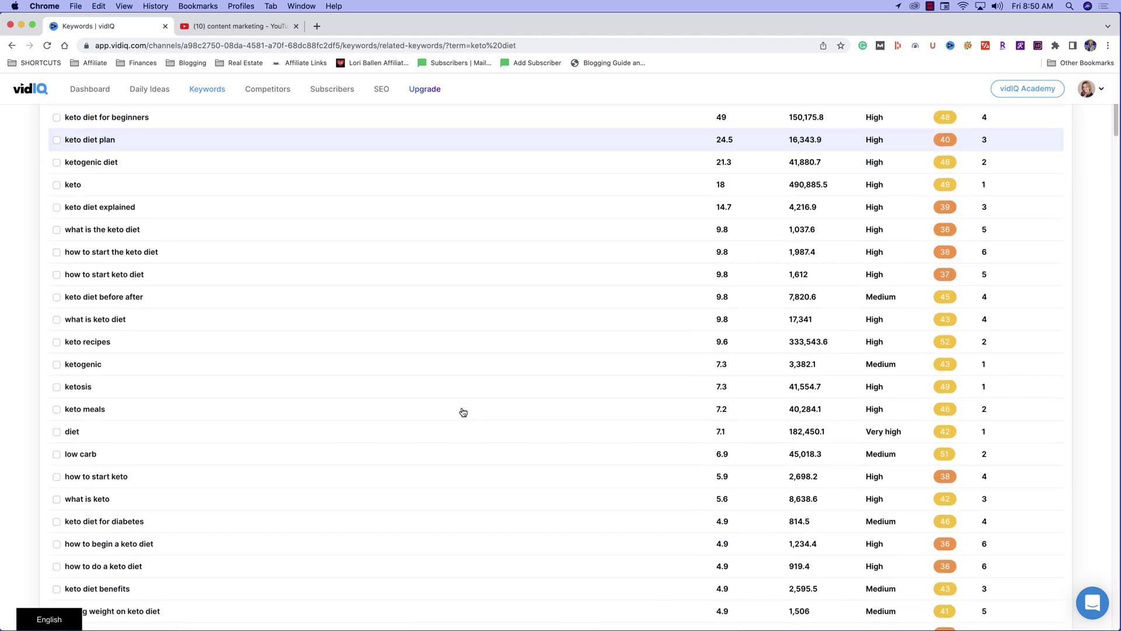
scroll(463, 412, "down", 10)
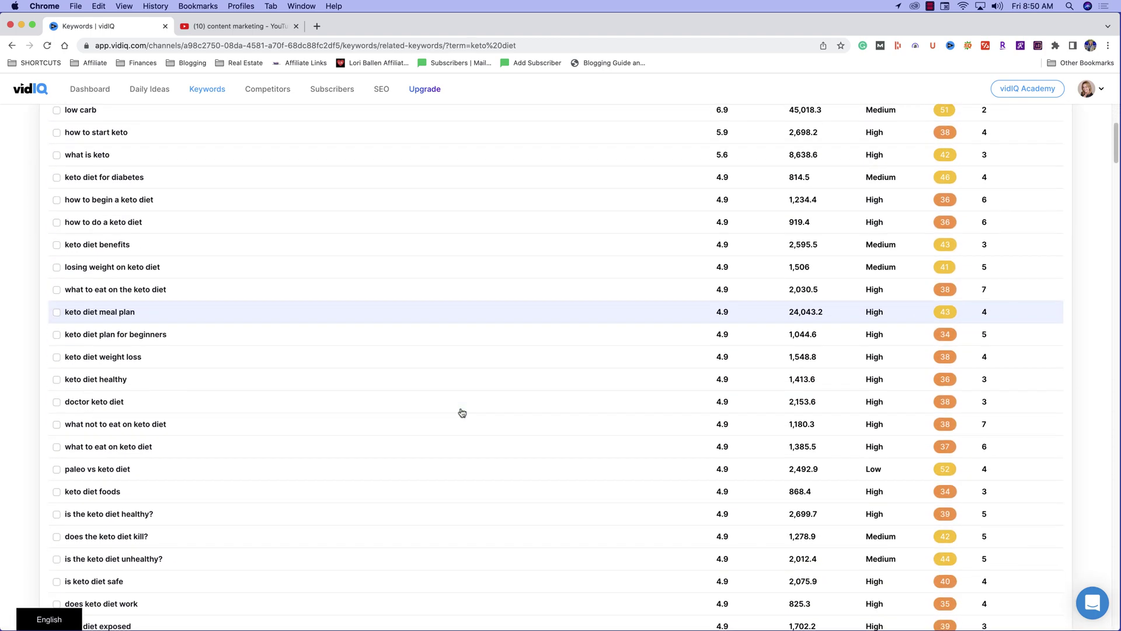
scroll(462, 413, "up", 16)
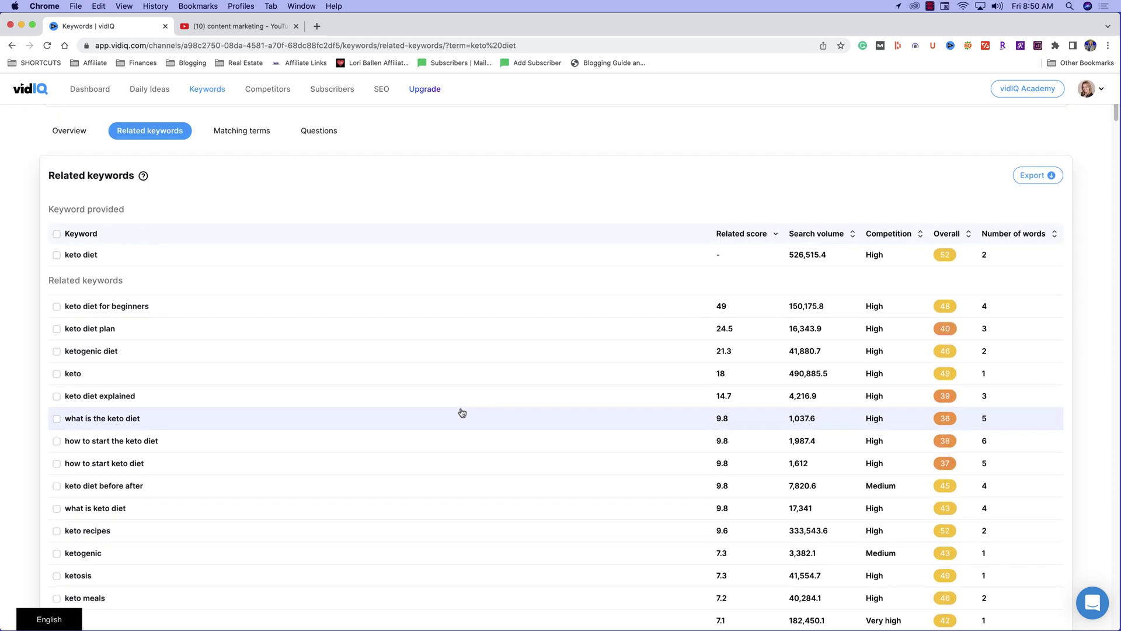
scroll(462, 412, "up", 1)
scroll(465, 412, "down", 1)
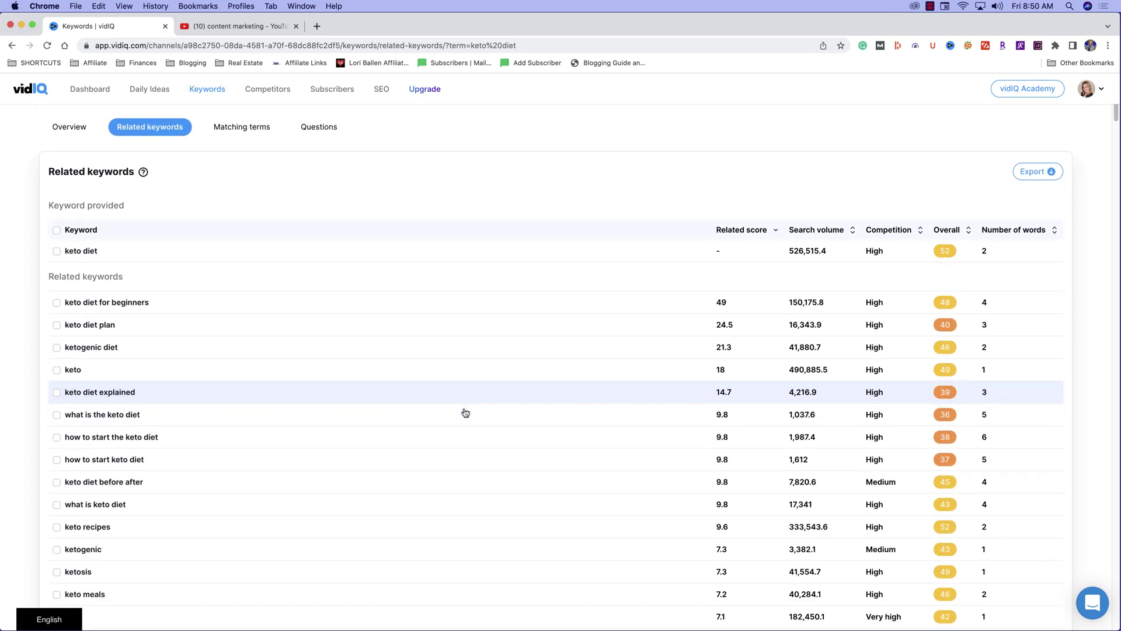
scroll(465, 412, "down", 1)
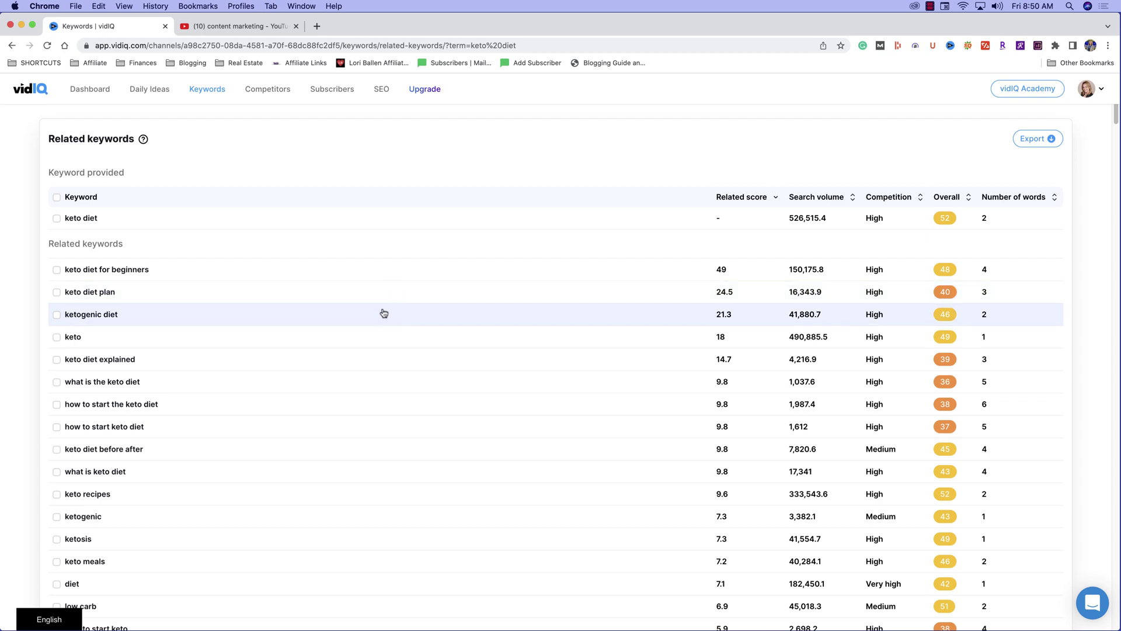
scroll(378, 311, "down", 10)
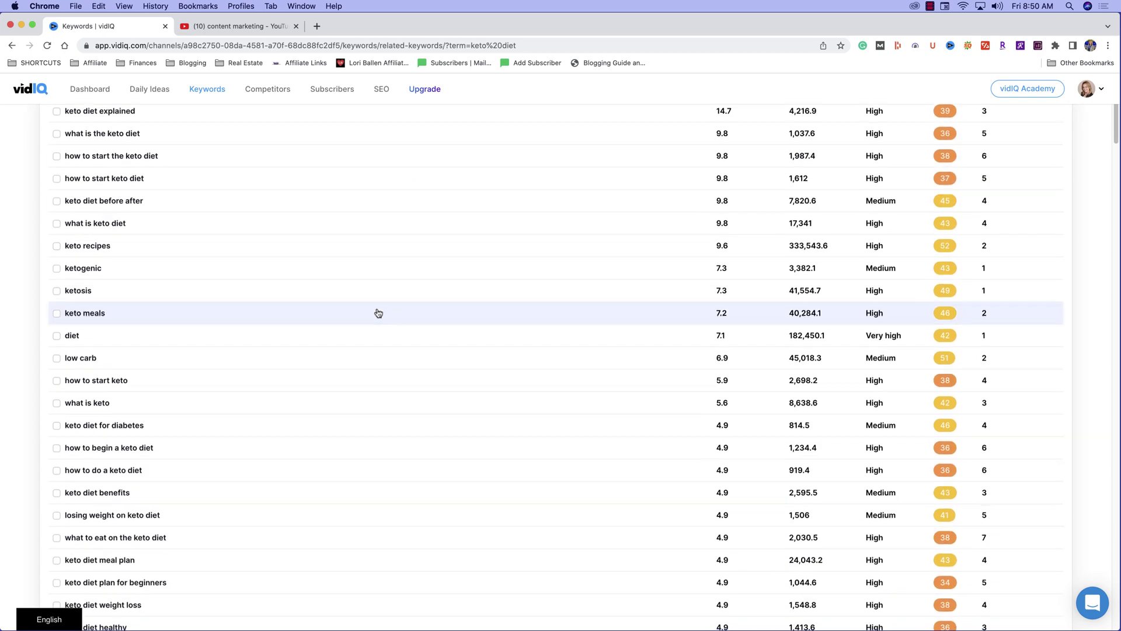
scroll(378, 311, "up", 15)
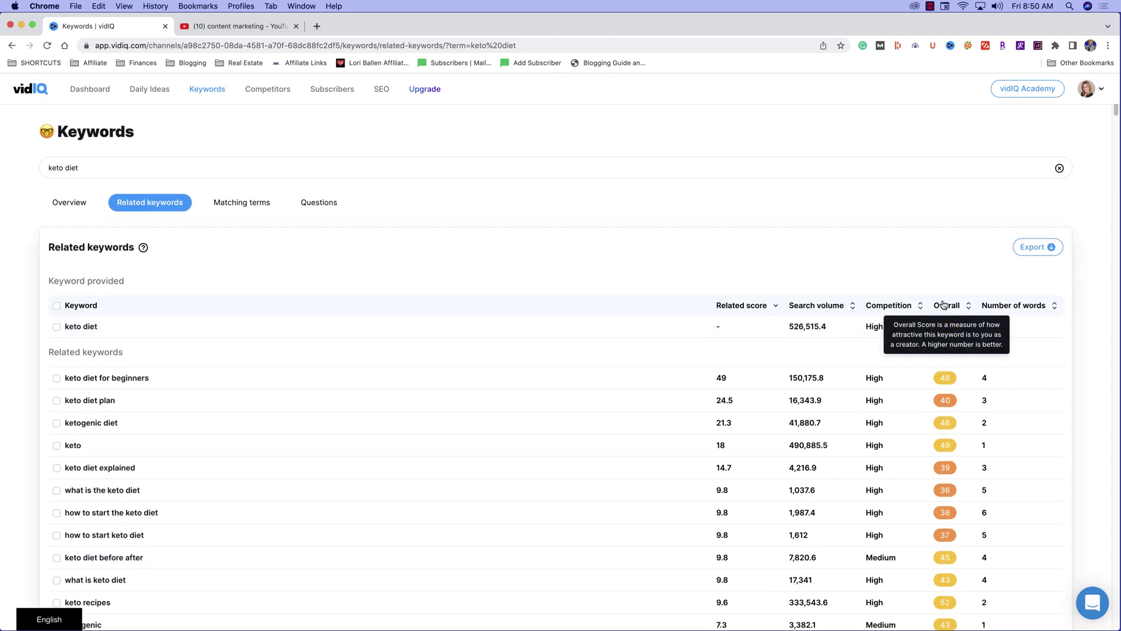
Sort the keto diet keywords by overall score, led by 'functional medicine grand rounds' at 71.
left_click(951, 310)
scroll(914, 348, "down", 8)
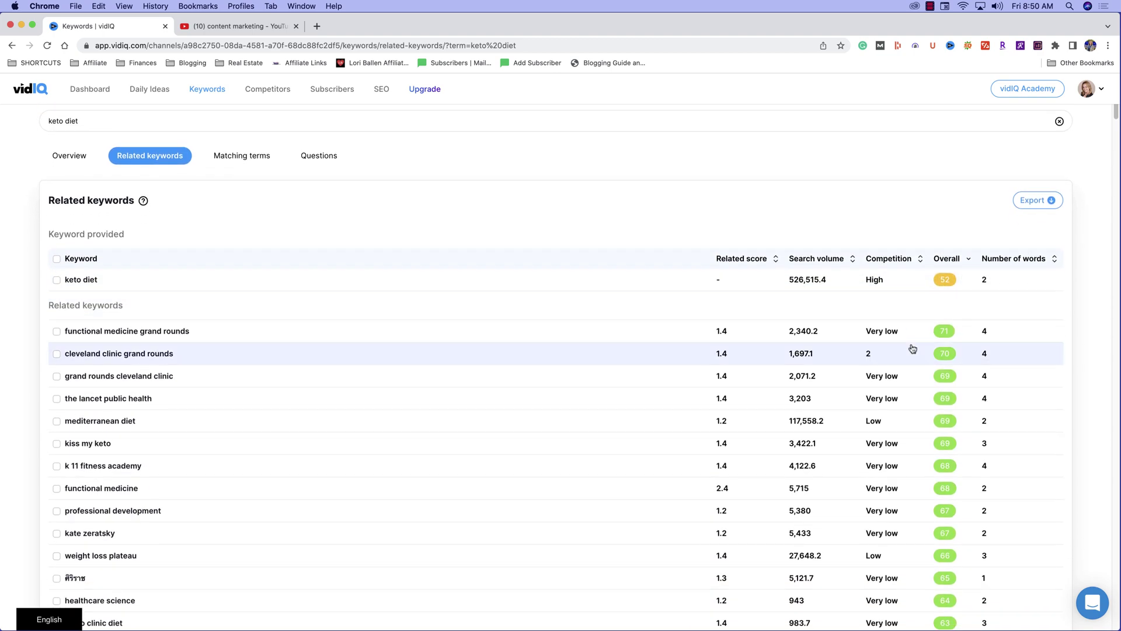
scroll(915, 356, "down", 10)
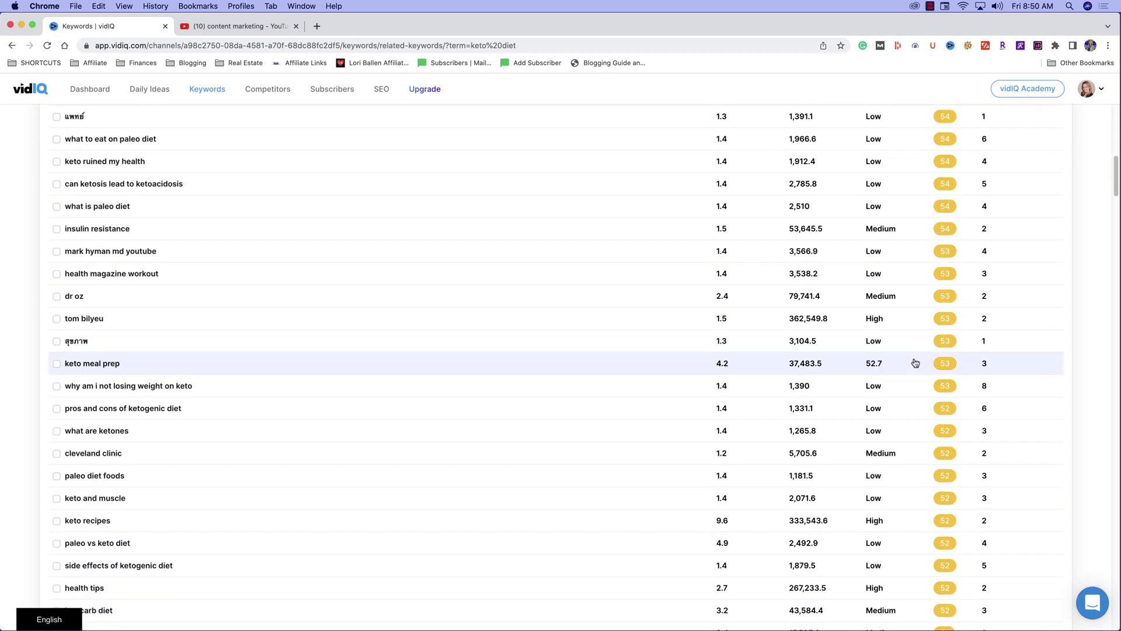
scroll(880, 377, "up", 13)
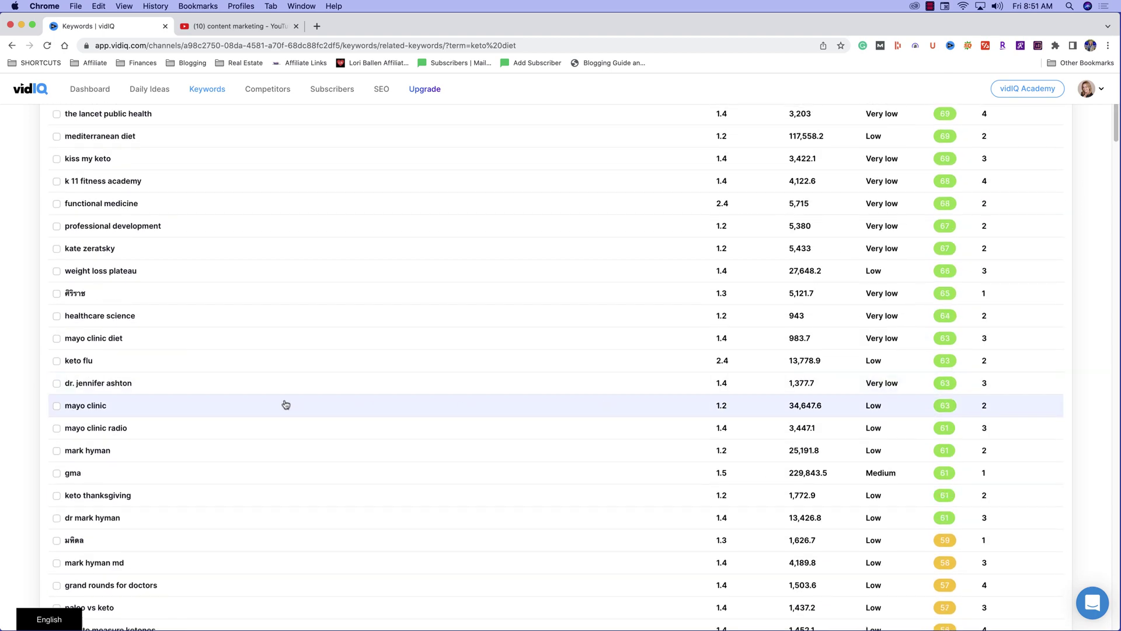
scroll(279, 420, "up", 6)
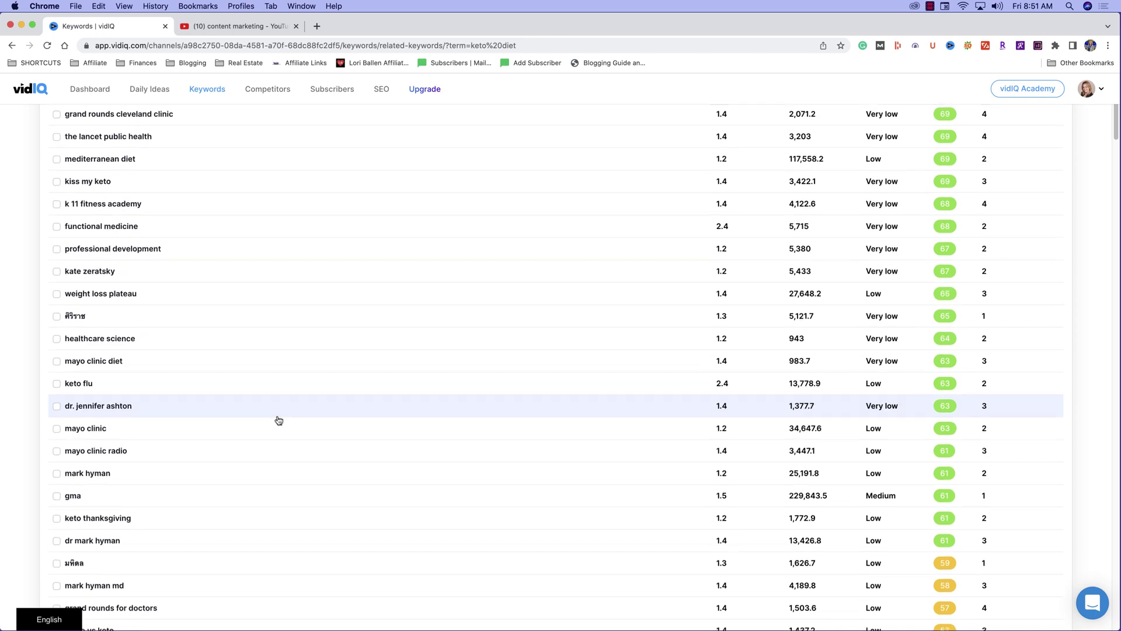
left_click(92, 169)
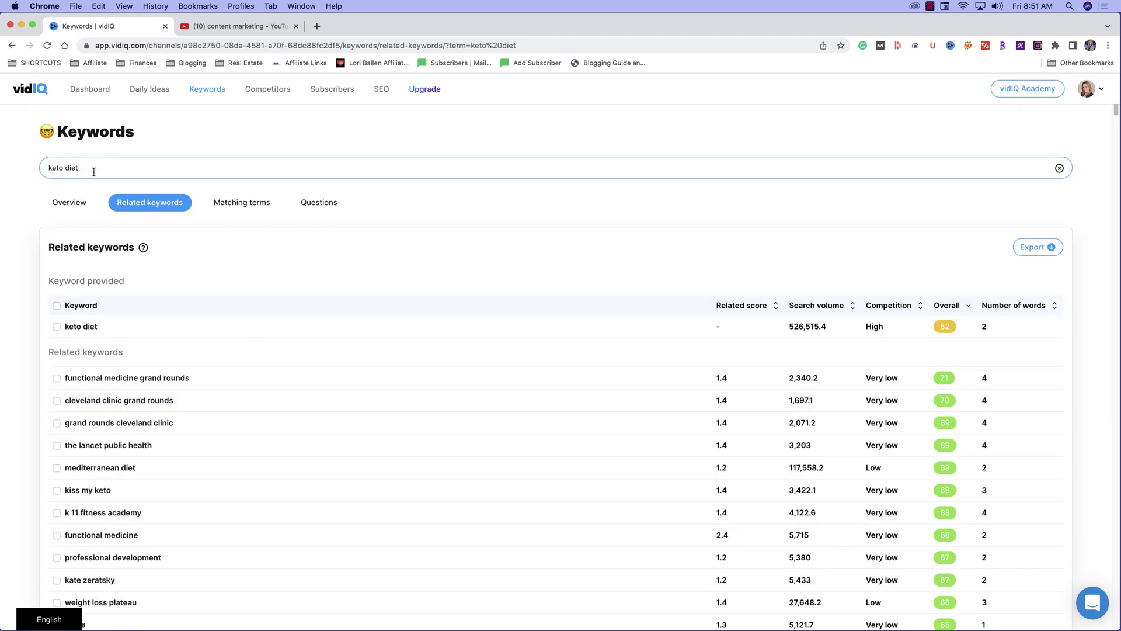
Search for 'keto diet recipes' by appending 'recipes' to the search term.
type("recipes")
key("Return")
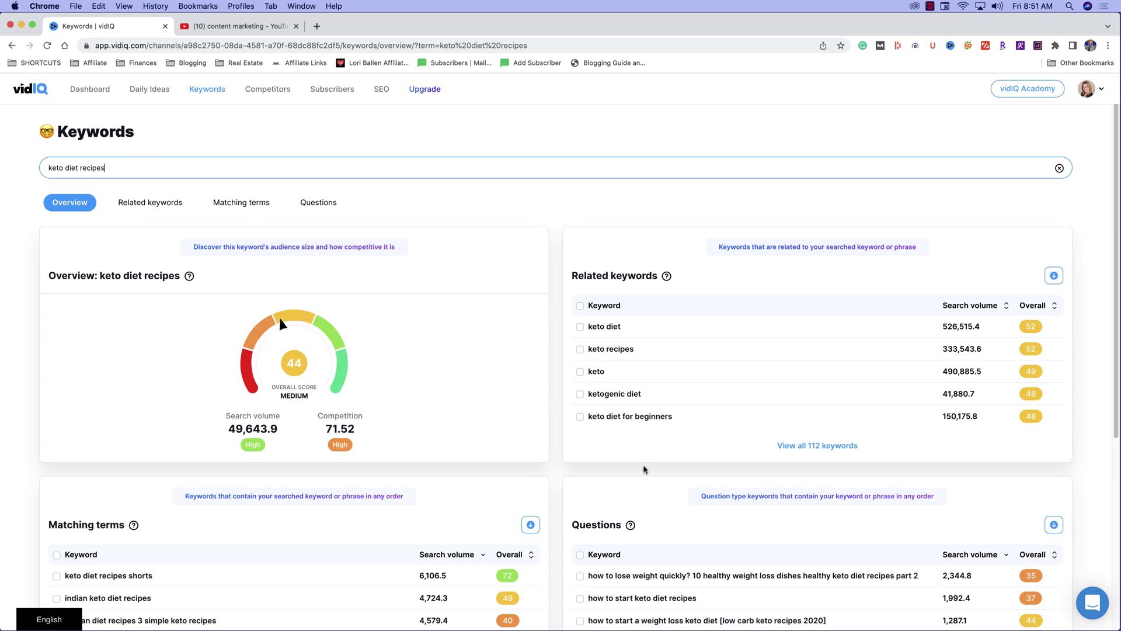
scroll(644, 469, "down", 3)
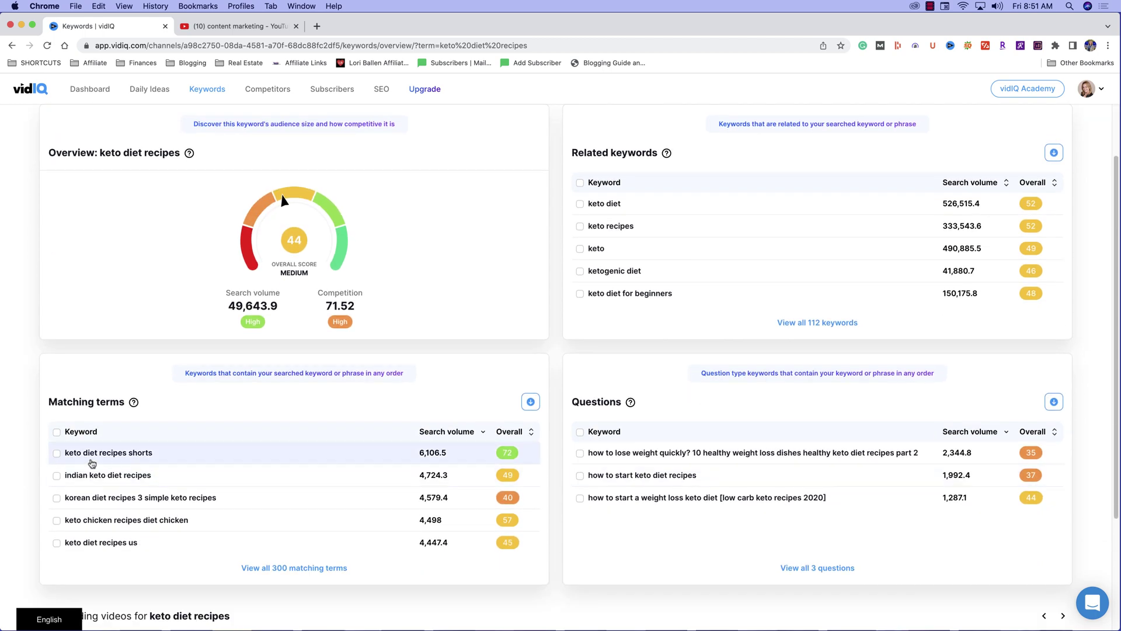
scroll(652, 357, "up", 1)
Show all 112 related keywords sorted by overall score, led by 'suz and the crew' at 68.
left_click(837, 339)
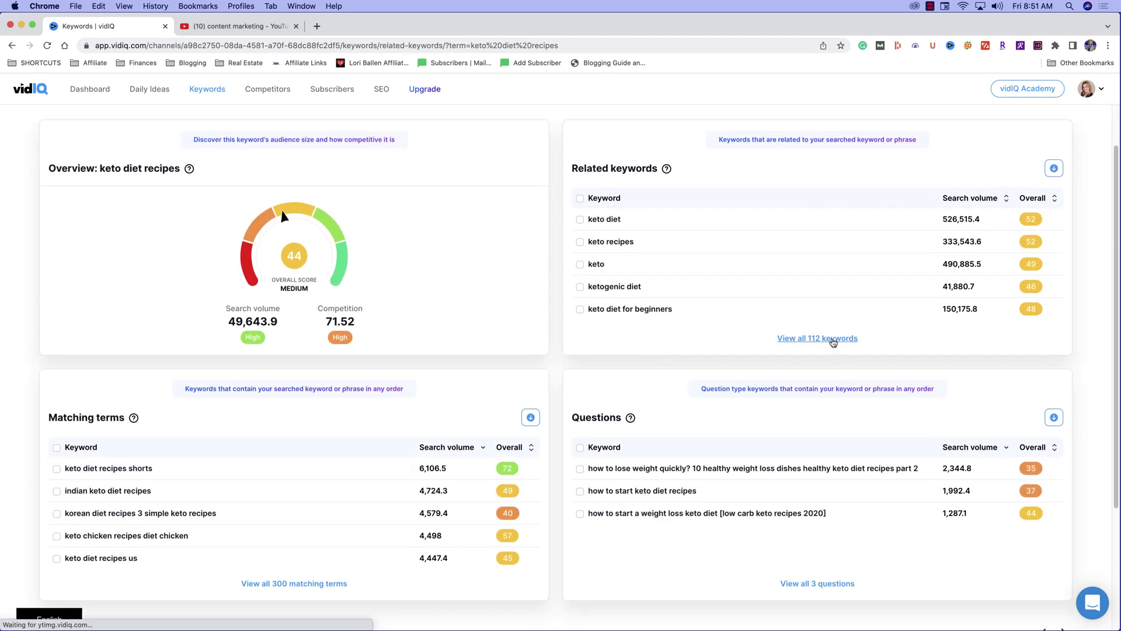
scroll(421, 413, "down", 2)
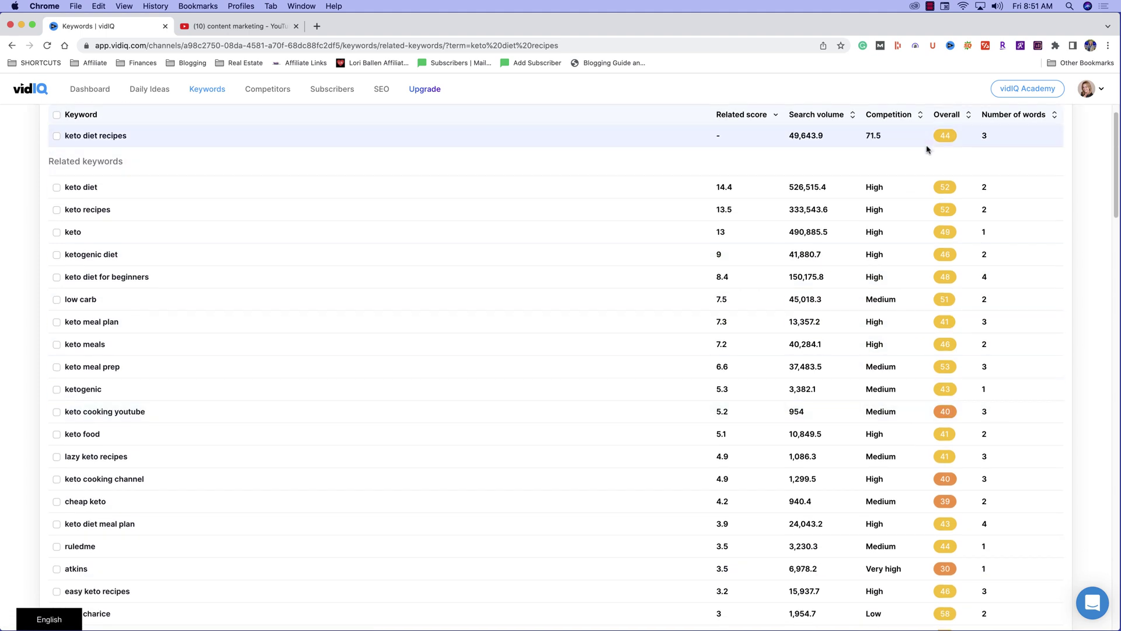
left_click(947, 114)
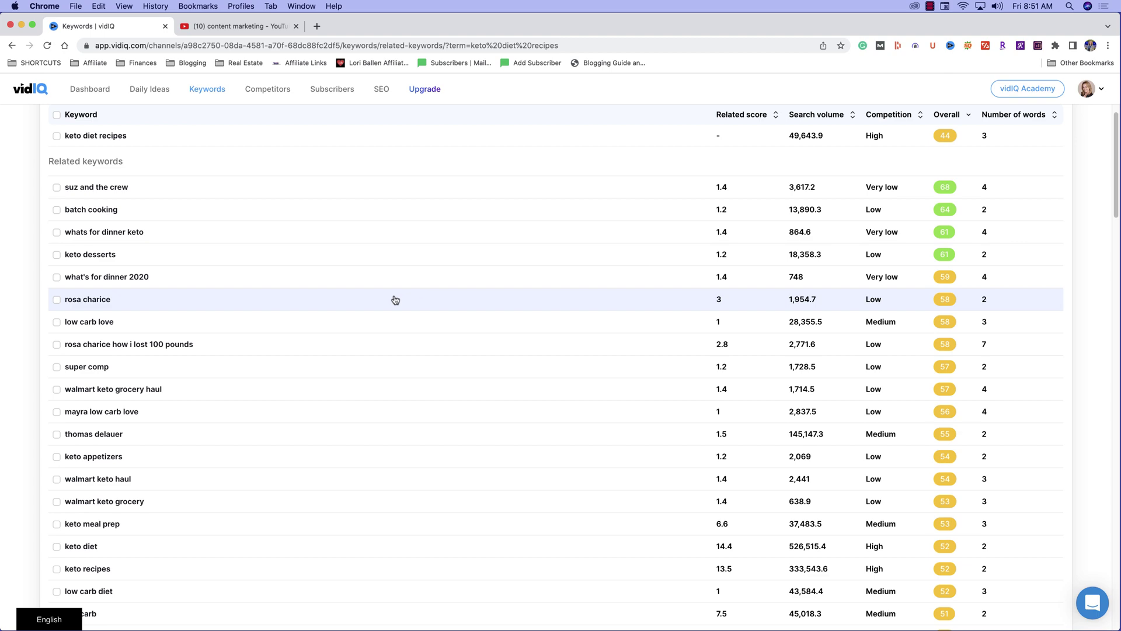
scroll(413, 333, "up", 3)
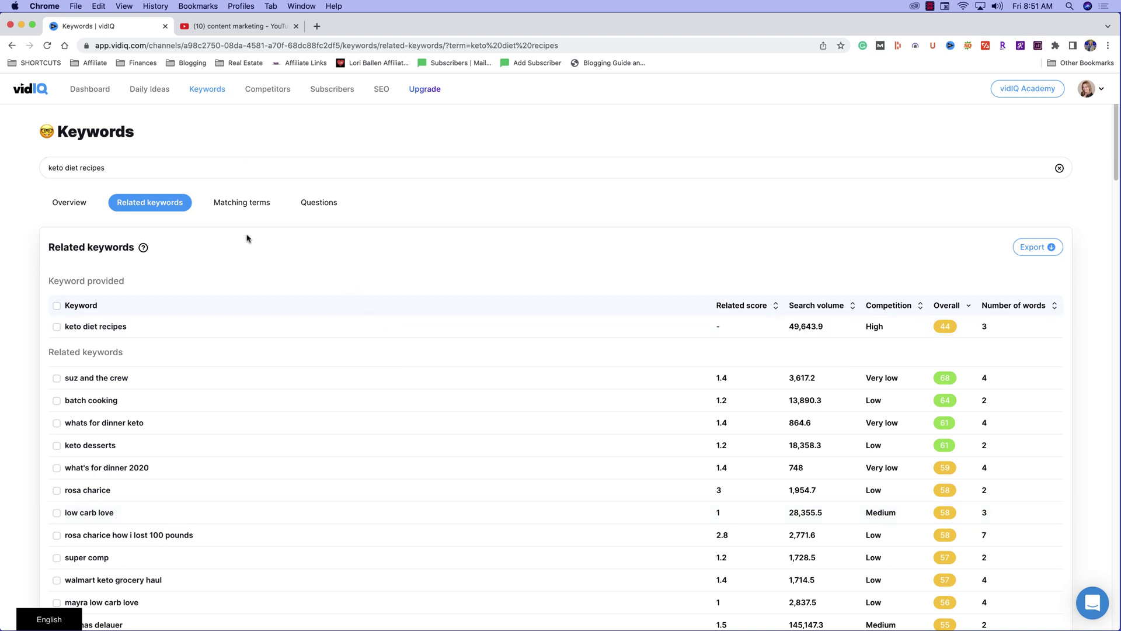
Check matching terms and questions for 'keto diet recipes', then trim the search to 'keto'.
left_click(252, 205)
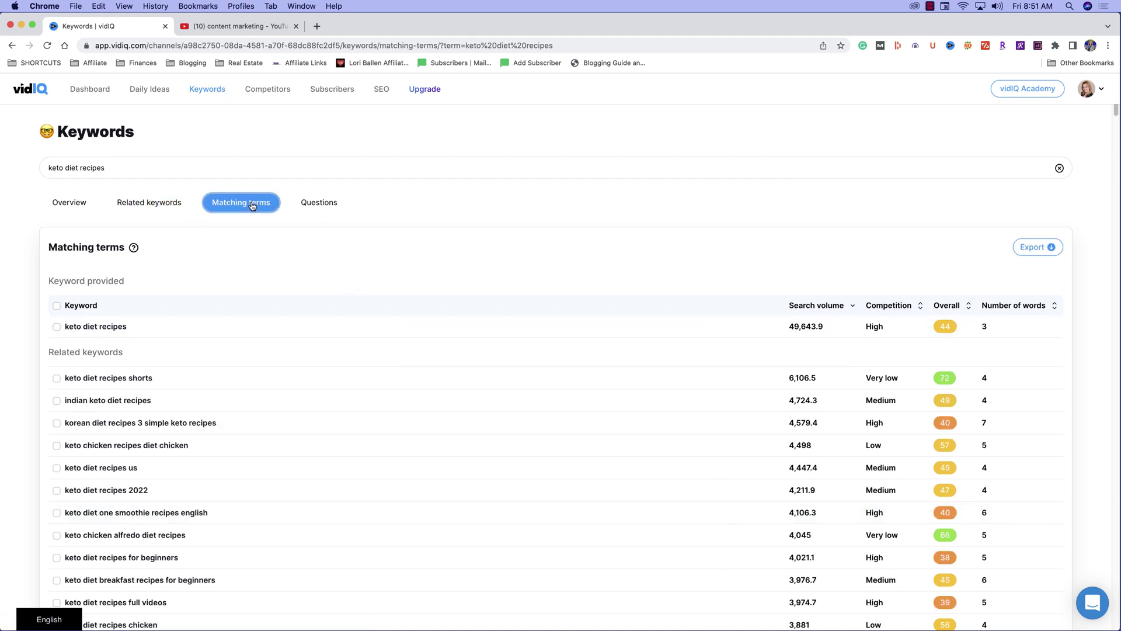
left_click(320, 204)
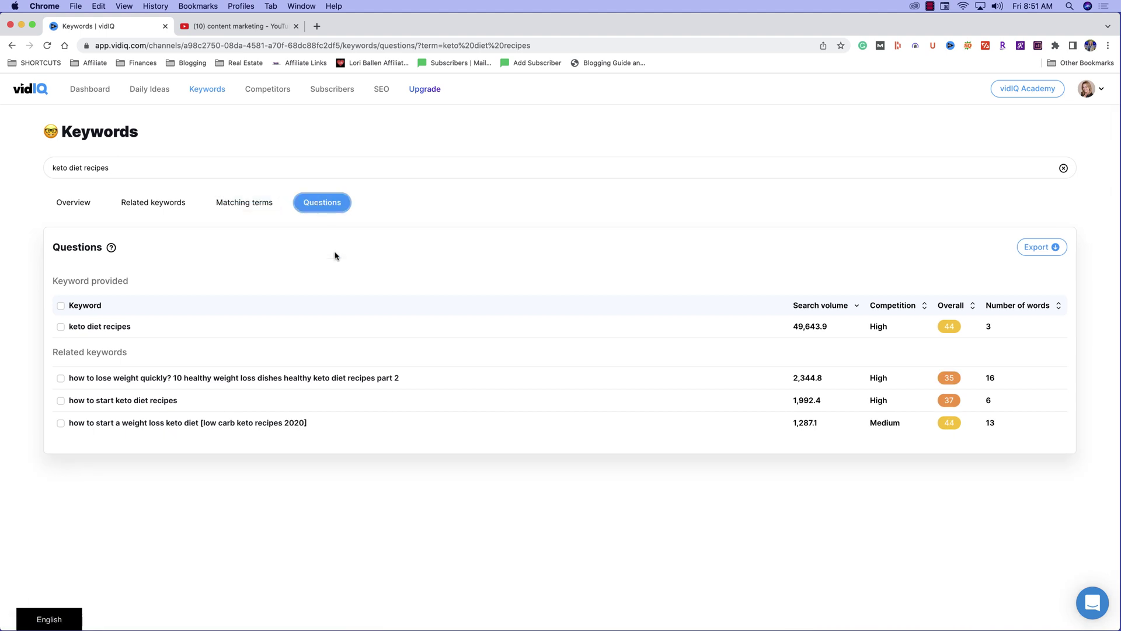
left_click(76, 168)
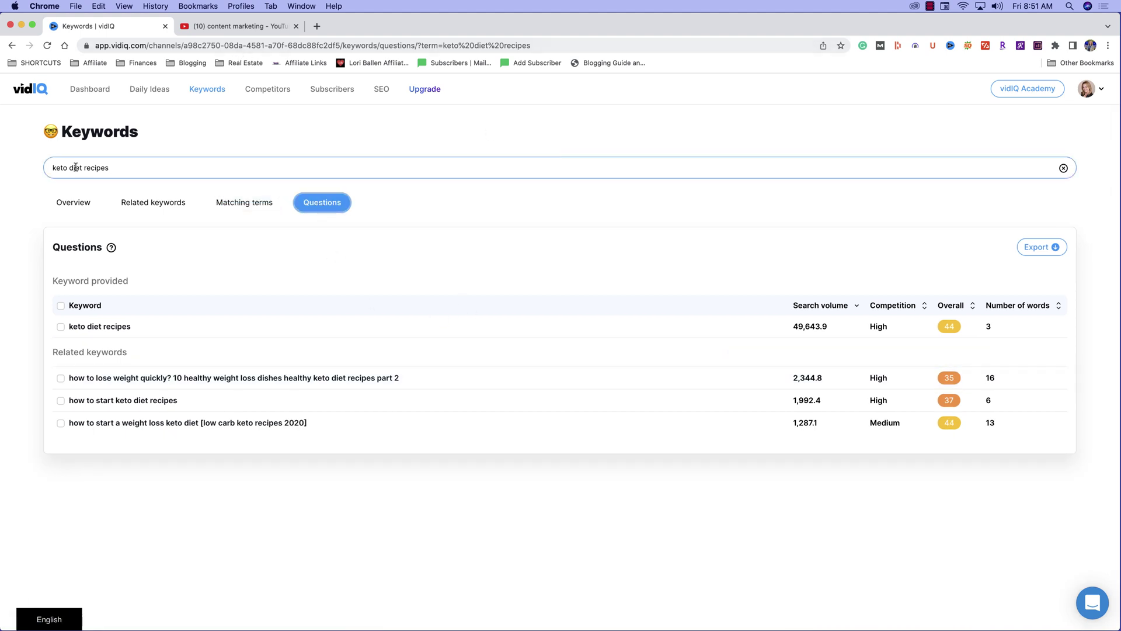
left_click_drag(66, 169, 163, 166)
key("BackSpace")
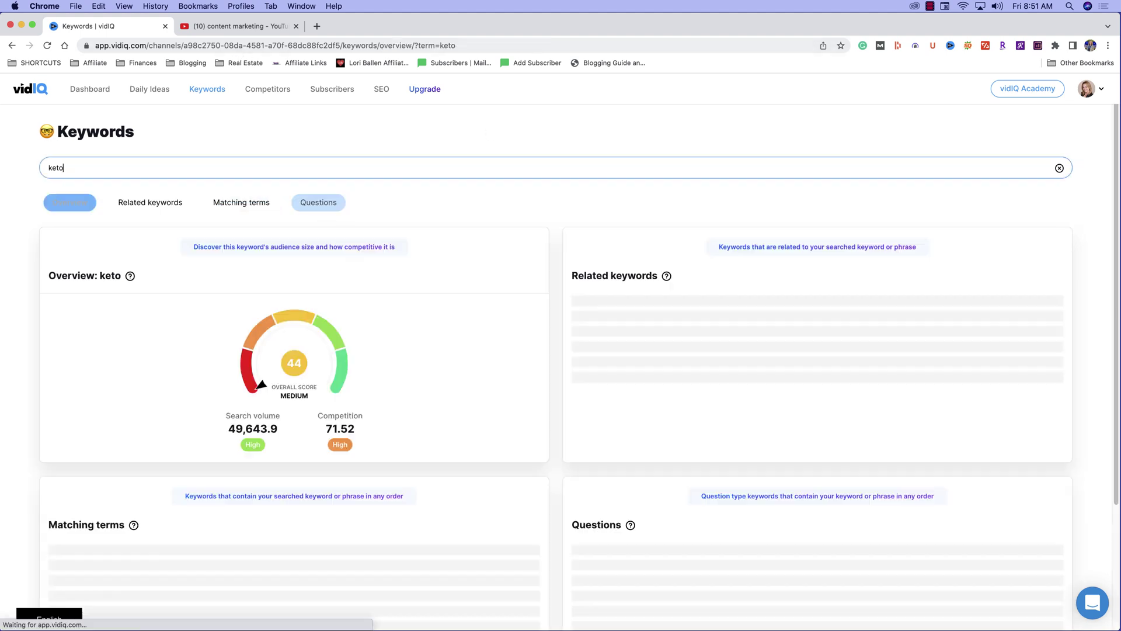
List keto question keywords by overall score, led by 'what is keto diet #shorts' at 68.
left_click(315, 204)
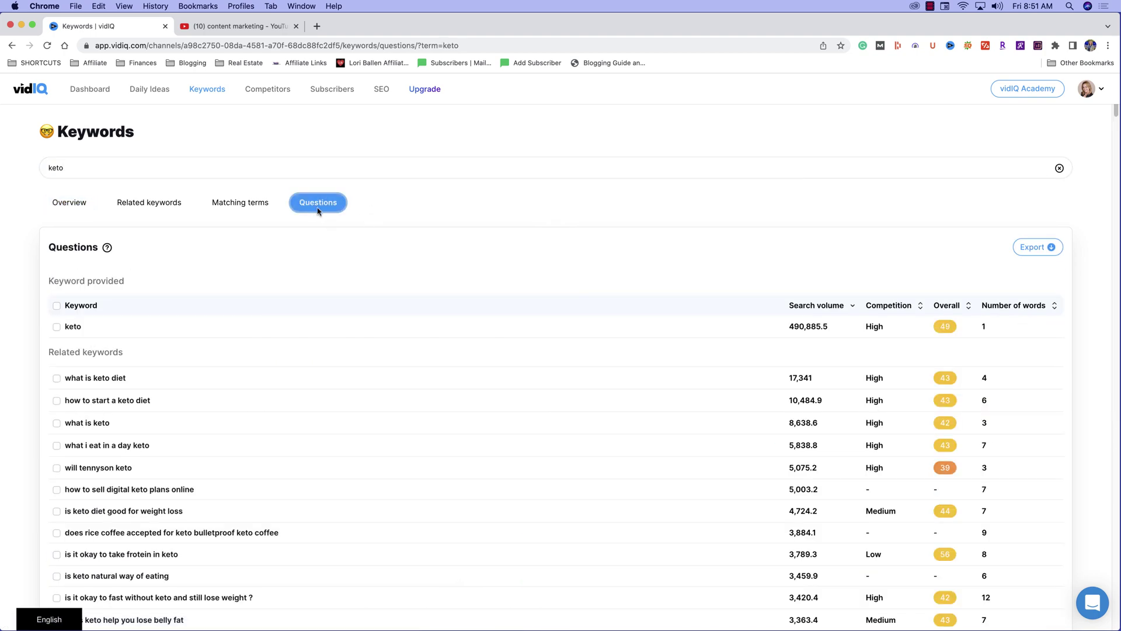
left_click(950, 309)
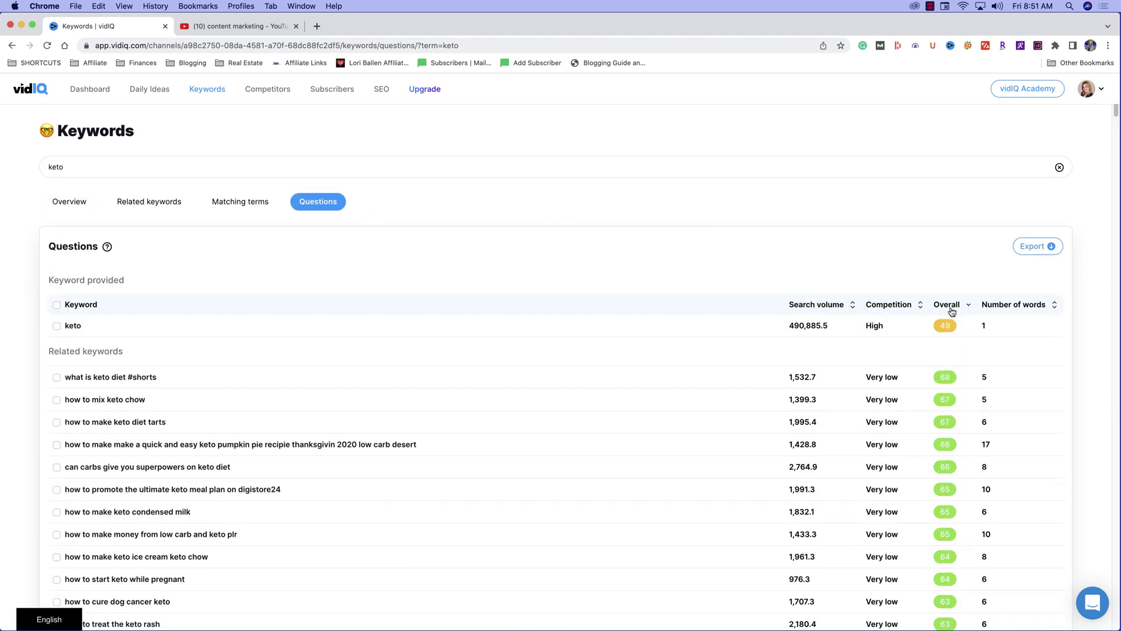
scroll(870, 321, "down", 5)
scroll(234, 345, "down", 1)
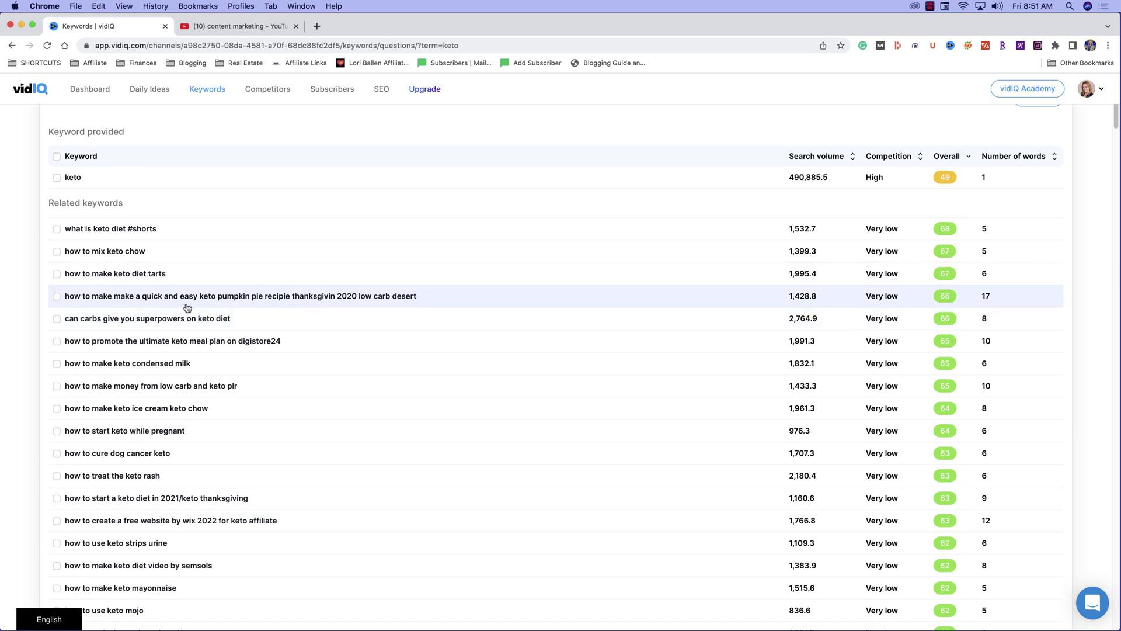
scroll(258, 304, "down", 1)
scroll(259, 301, "down", 2)
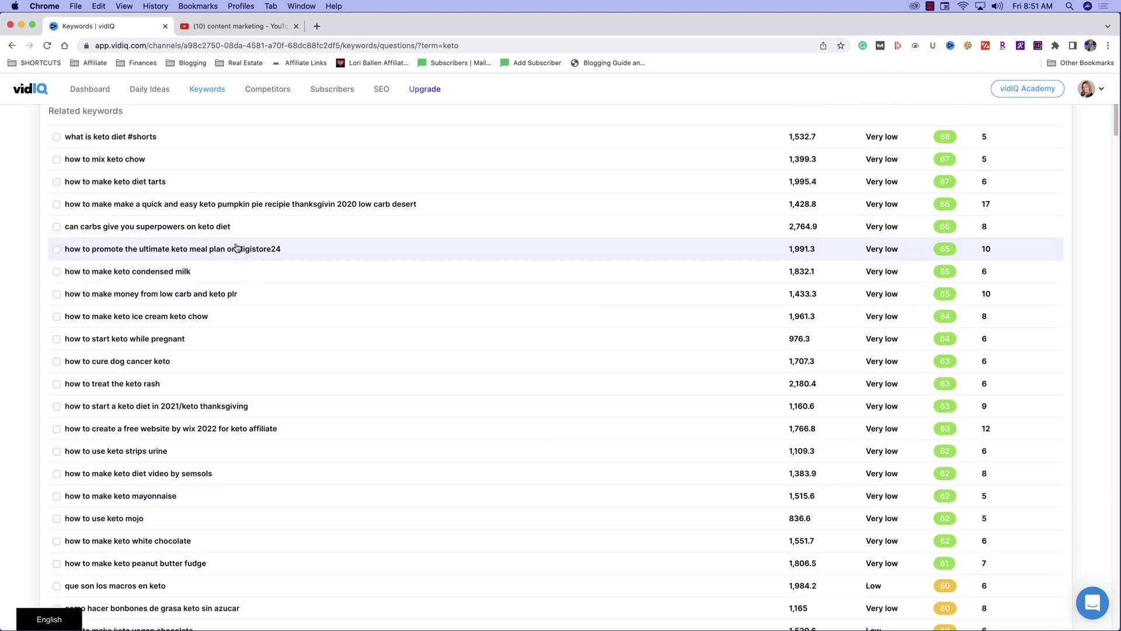
scroll(237, 238, "down", 2)
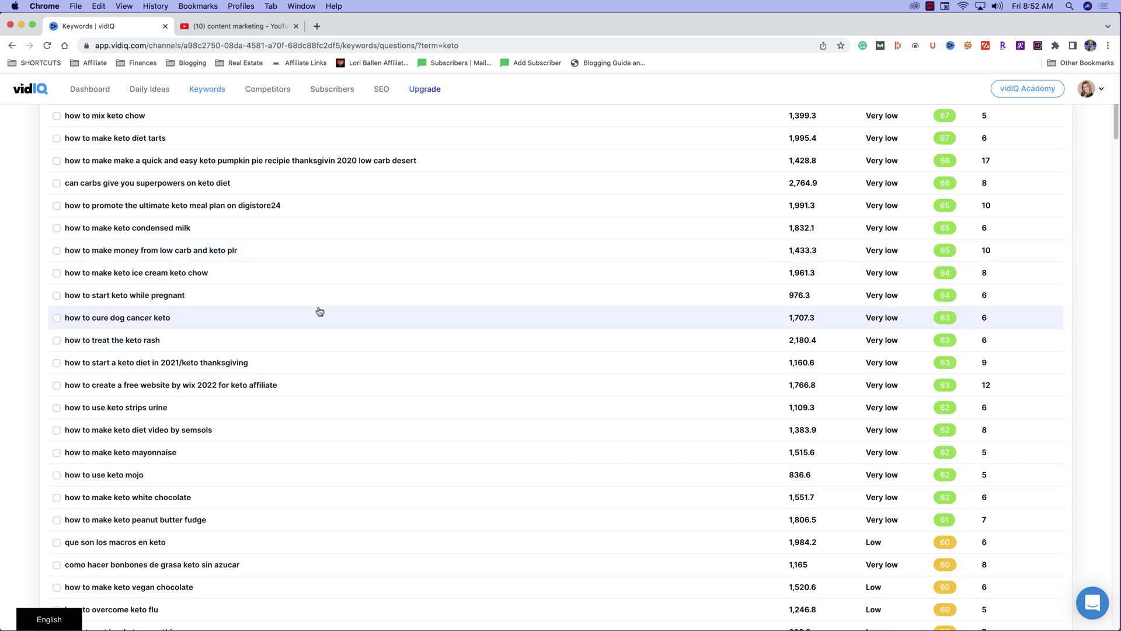
scroll(319, 311, "up", 1)
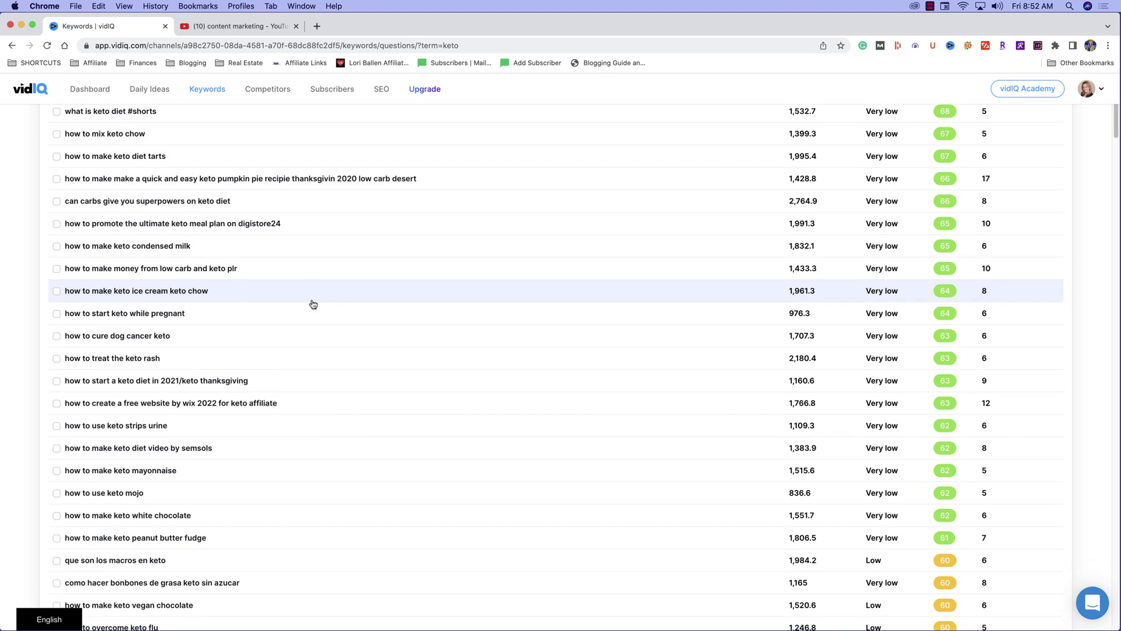
scroll(313, 304, "up", 5)
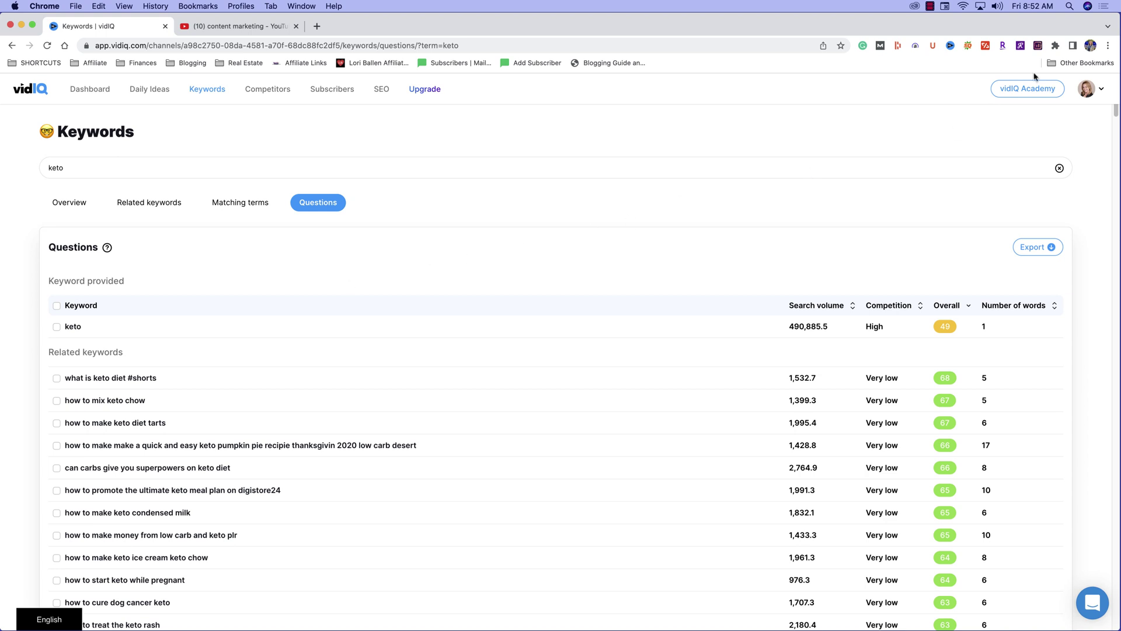
left_click(930, 7)
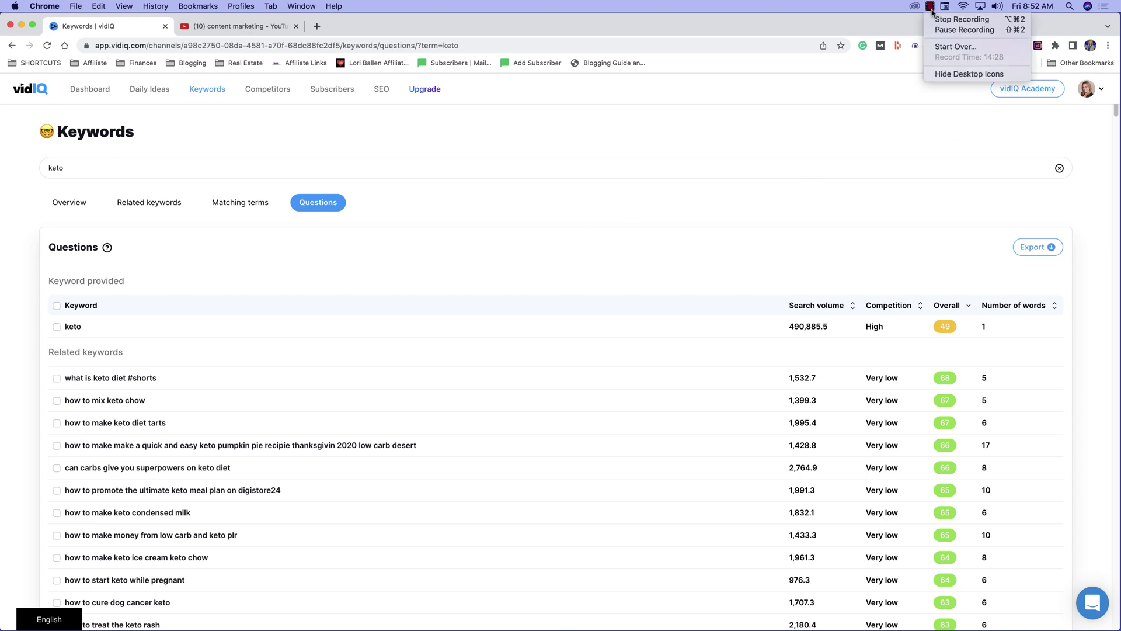